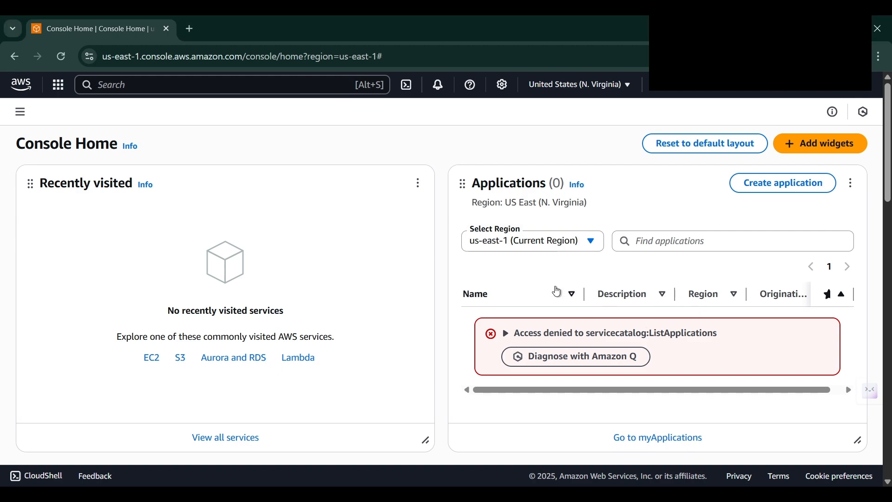
Find the IAM service with the search term "iam", open its dashboard, and dismiss the access analyzer banner.
click(200, 89)
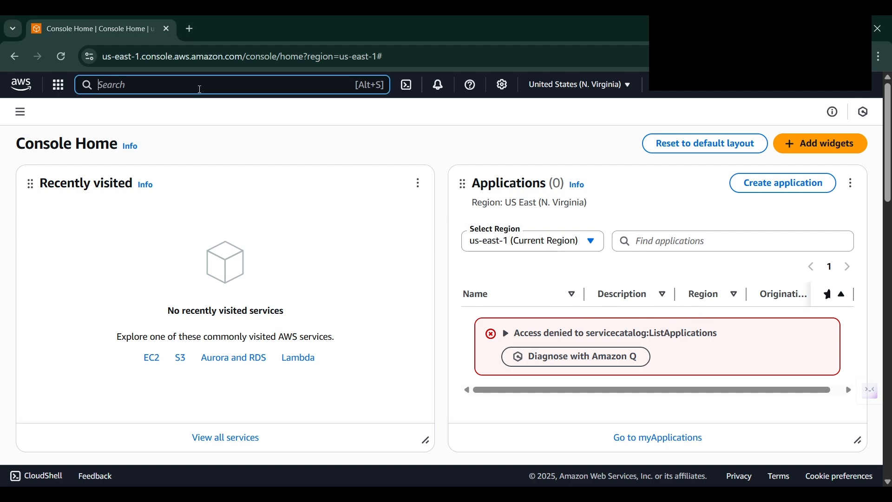
text(iam)
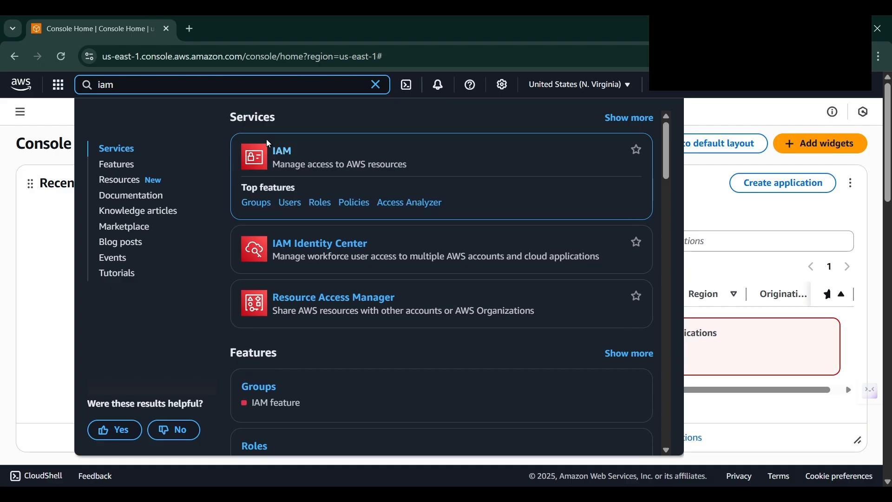
click(280, 152)
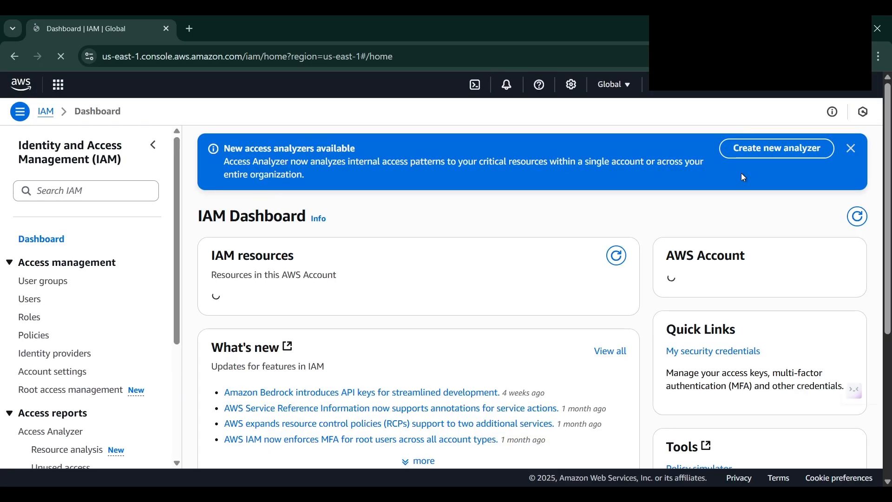
click(853, 149)
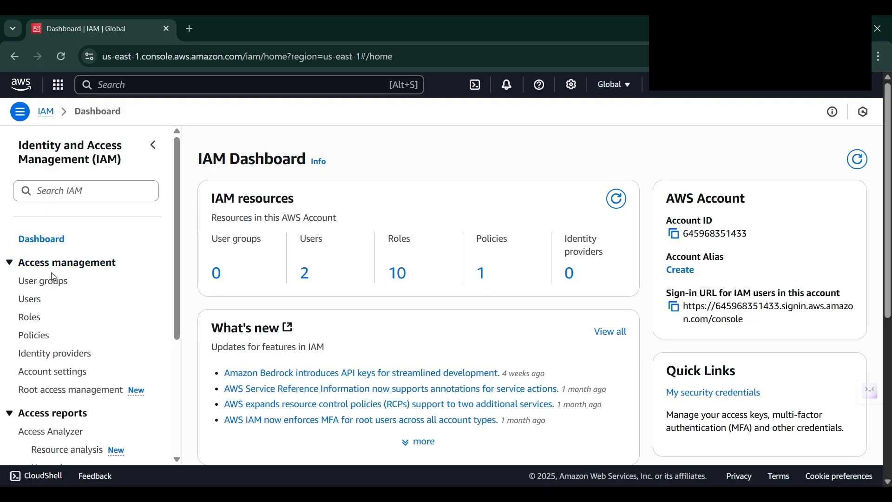
Start creating a new policy from the IAM policies list and check which services the visual editor offers.
scroll(60, 272, down, 1)
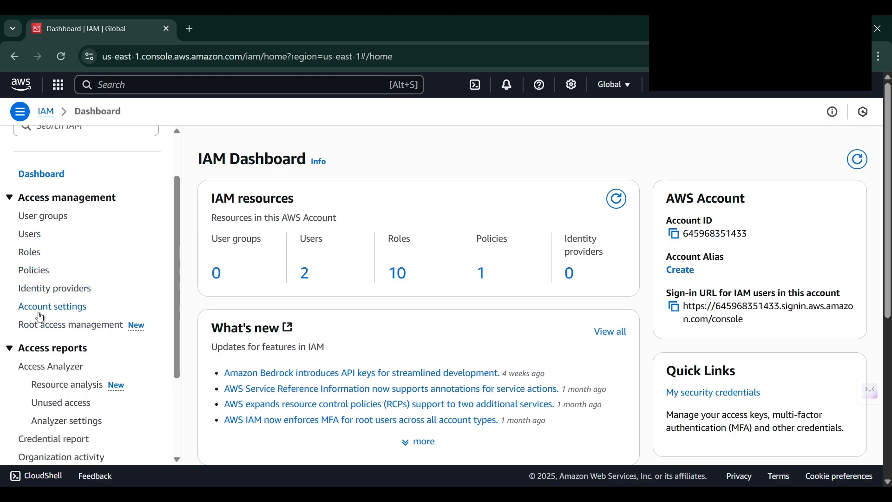
click(29, 279)
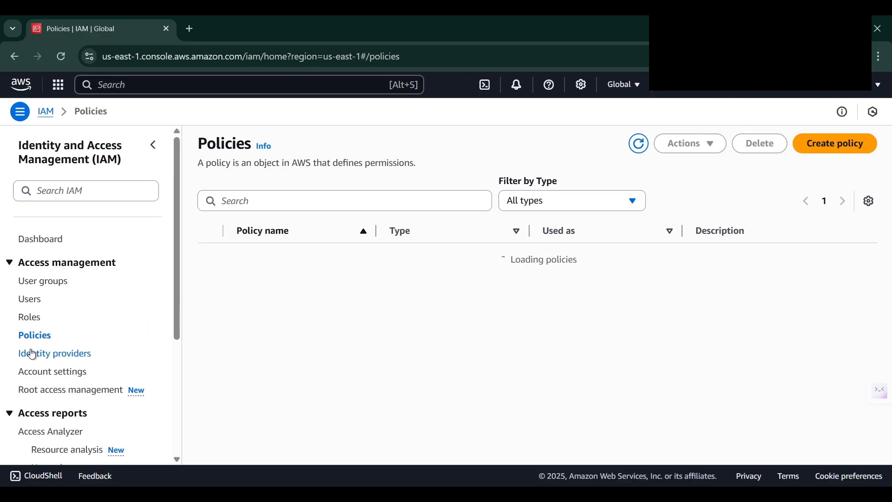
click(821, 150)
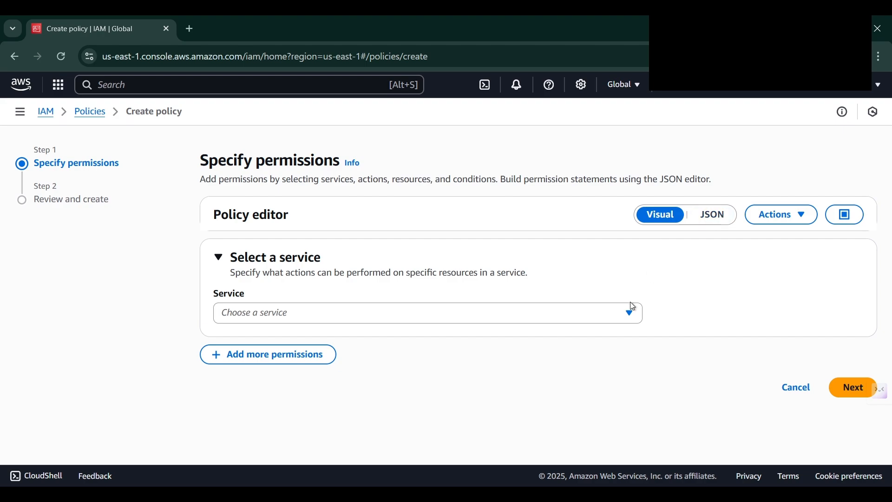
click(626, 316)
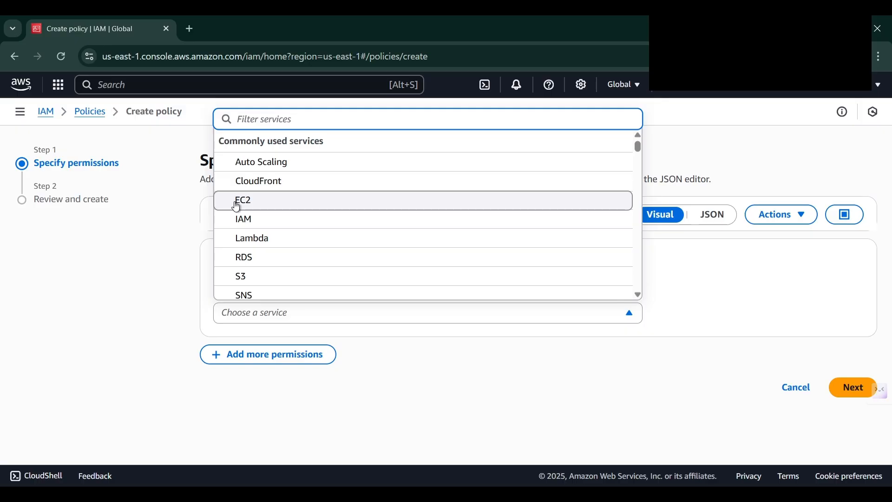
click(473, 401)
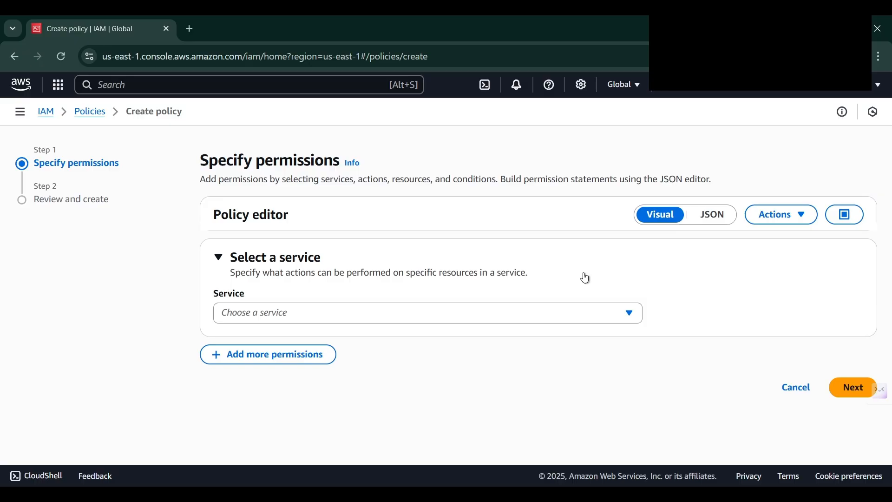
Replace the policy JSON with a statement allowing 13 ec2:Describe actions, from DescribeInstances to DescribeRegions, on resource "*", and proceed to the review.
click(713, 216)
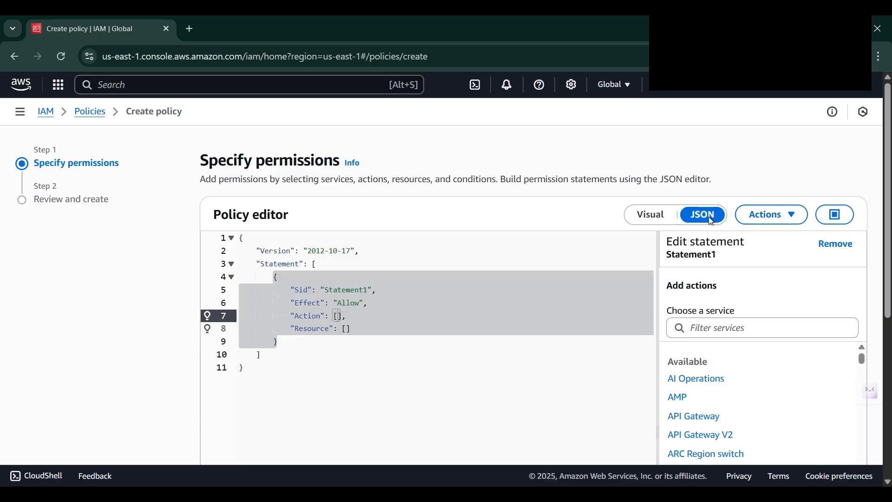
click(372, 345)
key(ctrl+a)
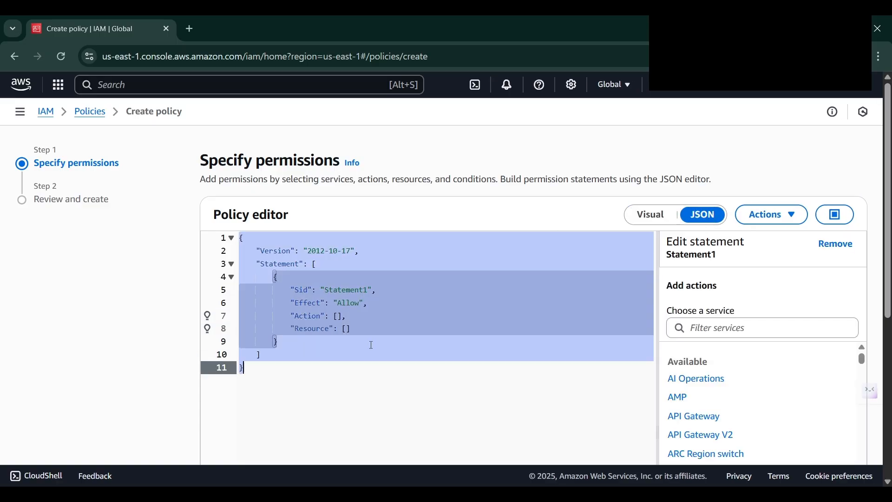
text({     "Version": "2012-10-17",     "Statement": [         {             "Effect": "Allow",             "Action": [                 "ec2:DescribeInstances",                 "ec2:DescribeInstanceStatus",                 "ec2:DescribeInstanceAttribute",                 "ec2:DescribeImages",                 "ec2:DescribeSnapshots",                 "ec2:DescribeVolumes",                 "ec2:DescribeSecurityGroups",                 "ec2:DescribeKeyPairs",                 "ec2:DescribeNetworkInterfaces",                 "ec2:DescribeSubnets",                 "ec2:DescribeVpcs",                 "ec2:DescribeAvailabilityZones",                 "ec2:DescribeRegions"             ],             "Resource": "*"         }     ] })
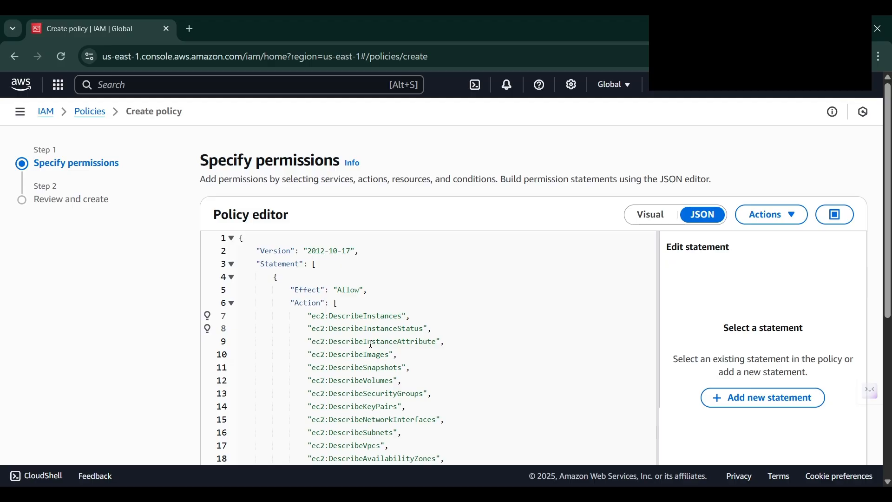
scroll(372, 345, down, 1)
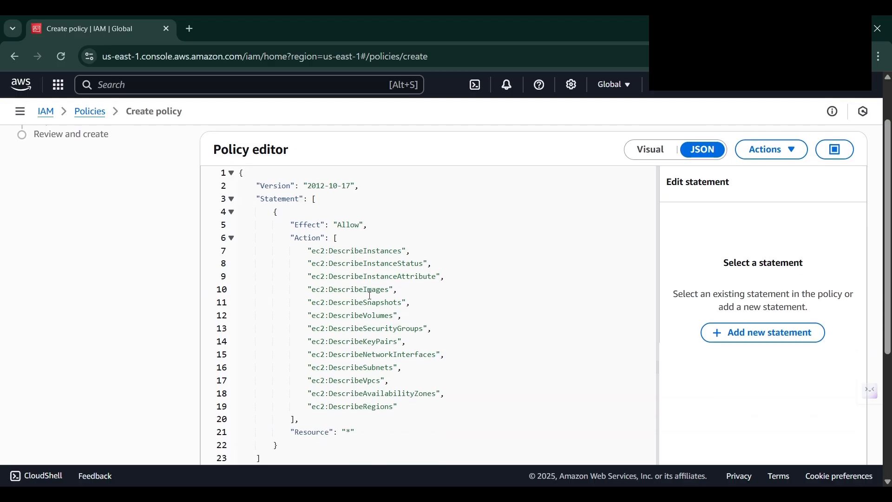
scroll(371, 295, down, 1)
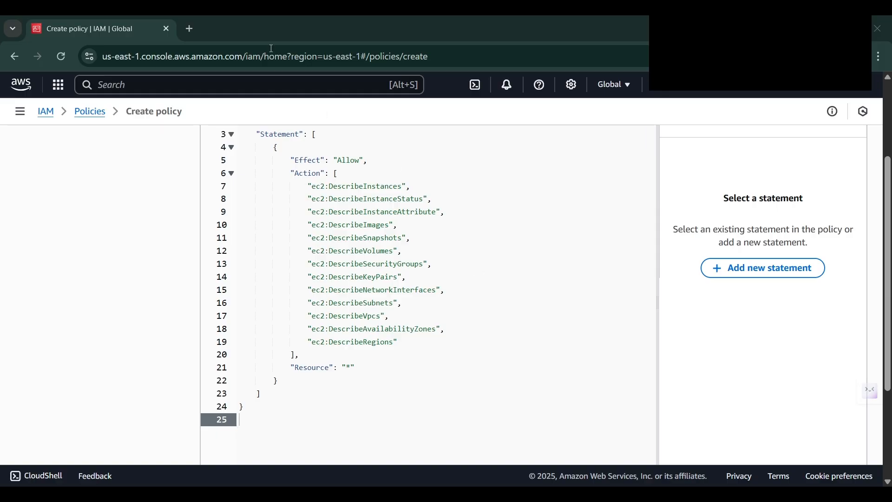
scroll(556, 330, down, 3)
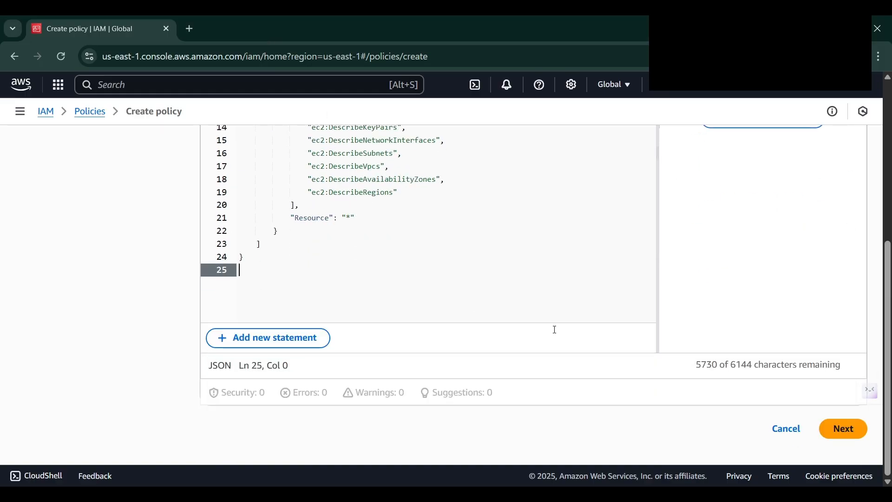
click(844, 428)
Name the policy EC2ListReadPolicy and enter the description "Policy for EC2 read and list access".
scroll(278, 227, down, 3)
scroll(275, 242, up, 3)
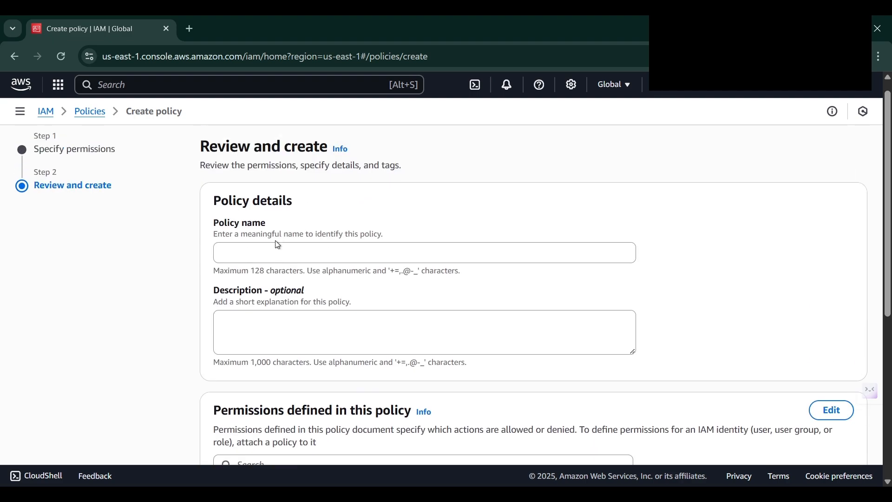
click(236, 251)
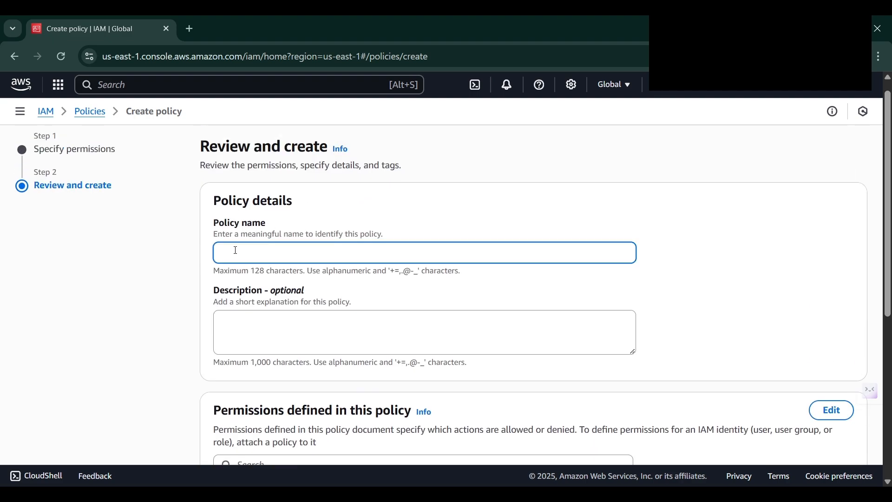
text(EC2ListReadPolicy)
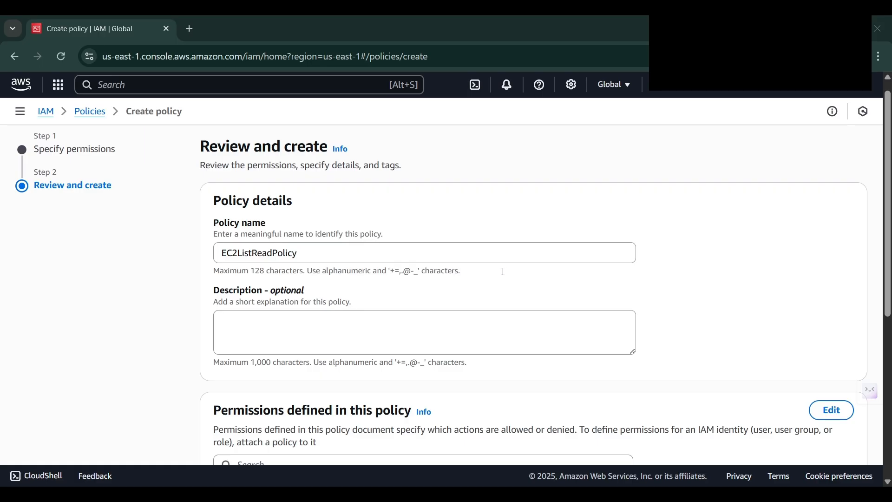
click(331, 331)
text(Policy for EC2 read and list access)
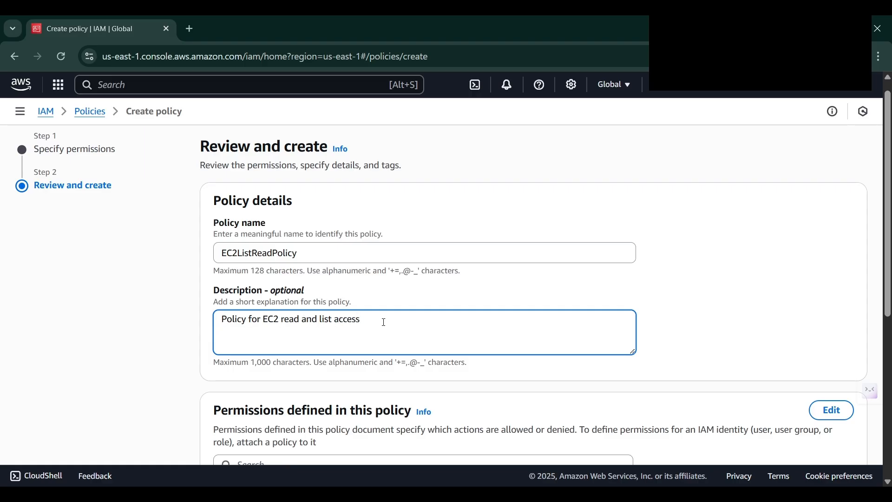
Copy the policy name for reuse, review the EC2 permissions without adding tags, and create the policy.
scroll(604, 321, down, 5)
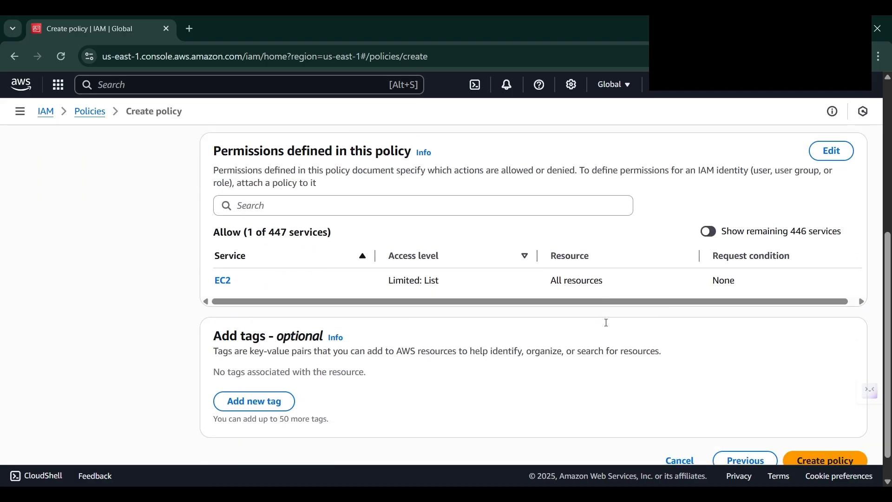
scroll(499, 319, up, 3)
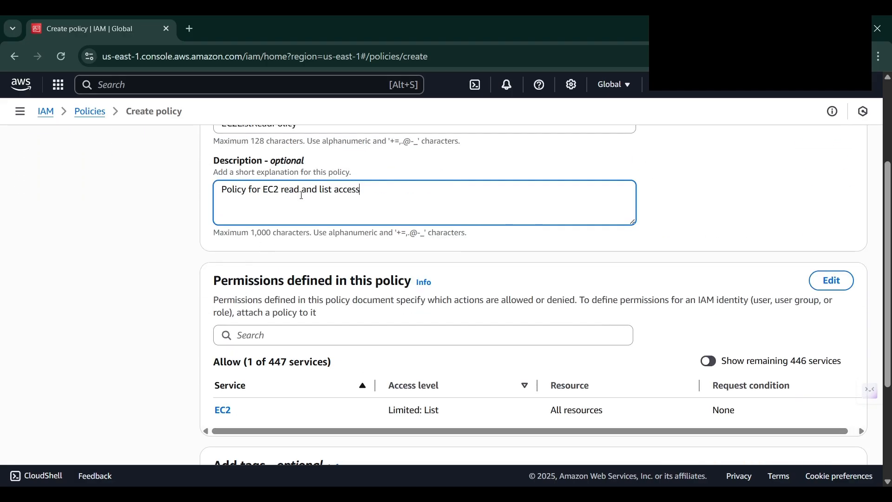
scroll(302, 195, up, 3)
double_click(260, 267)
key(ctrl+c)
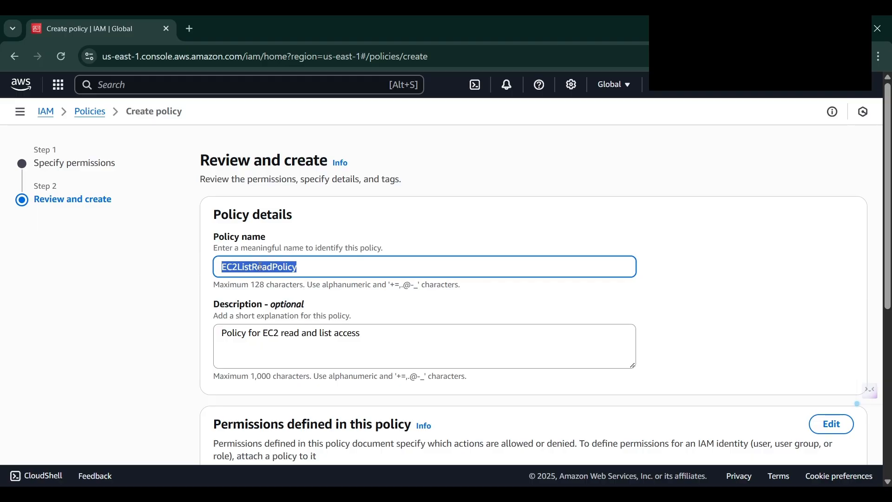
scroll(420, 271, down, 3)
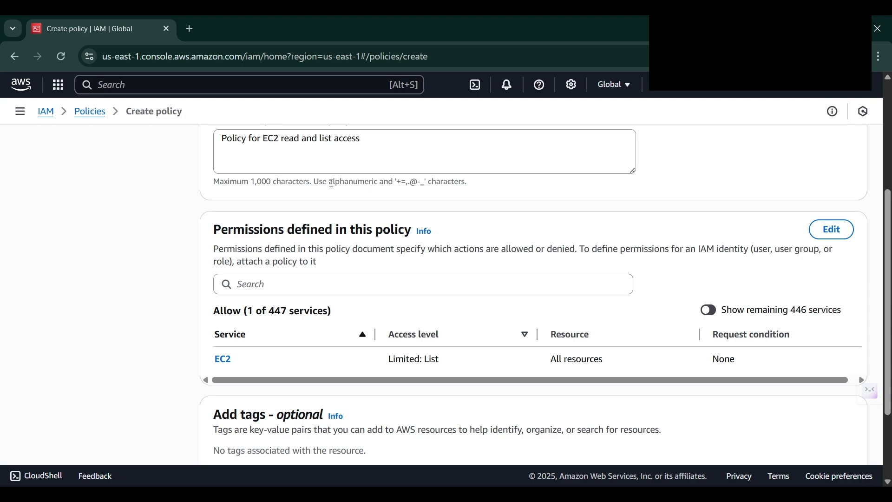
scroll(331, 183, down, 3)
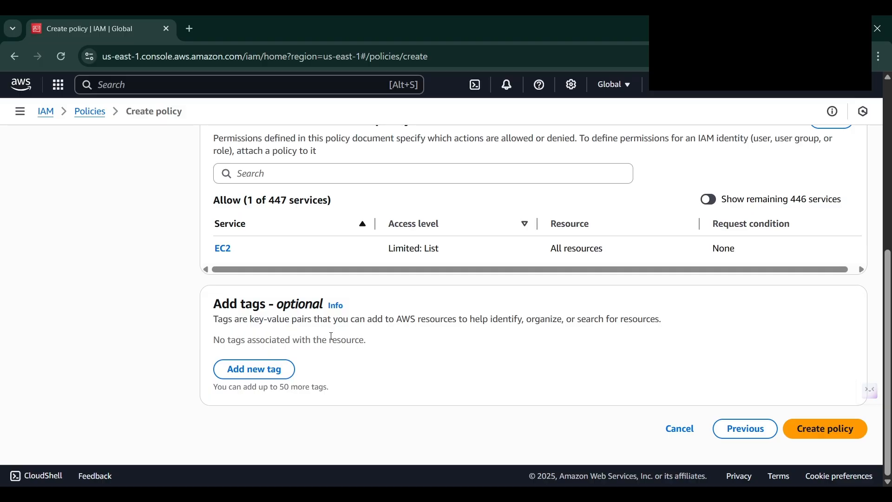
click(827, 440)
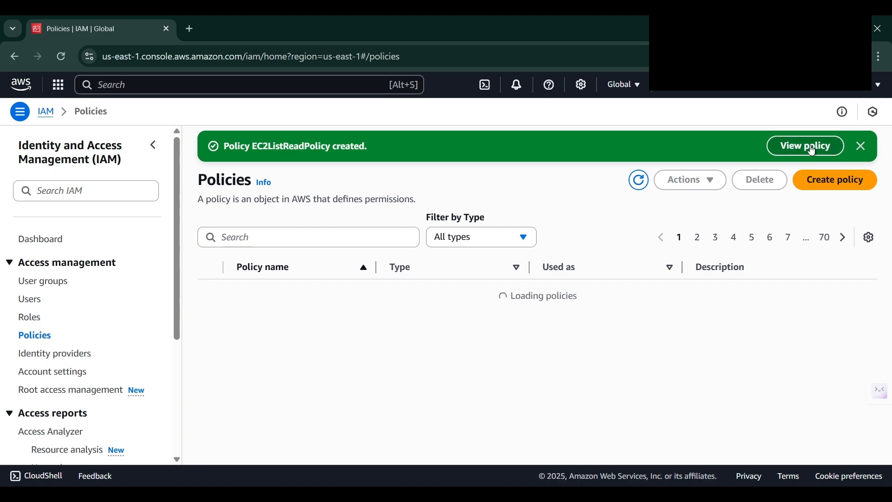
Refresh the policies list, find EC2ListReadPolicy by its copied name, and open it to examine its details and permissions.
click(375, 237)
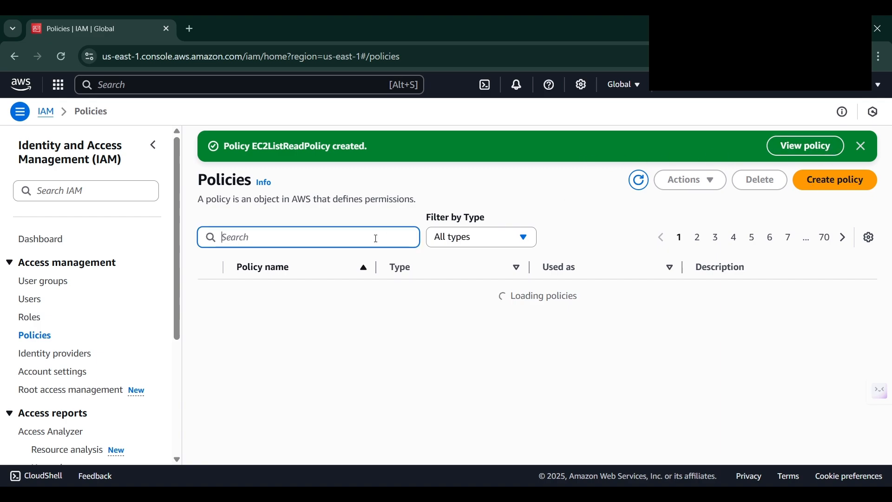
click(639, 180)
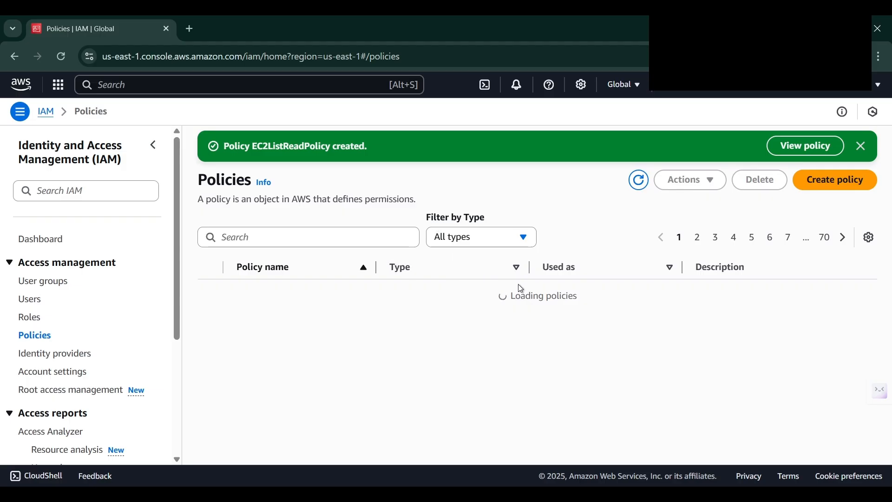
click(278, 232)
key(ctrl+v)
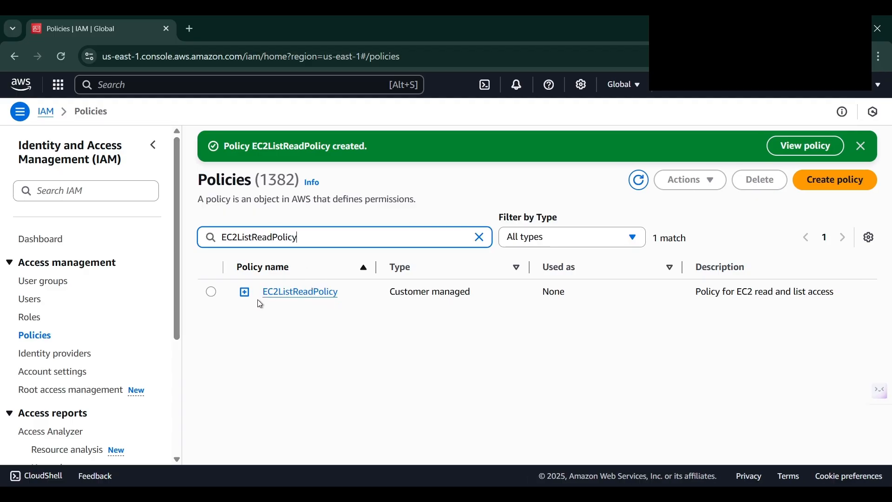
click(291, 293)
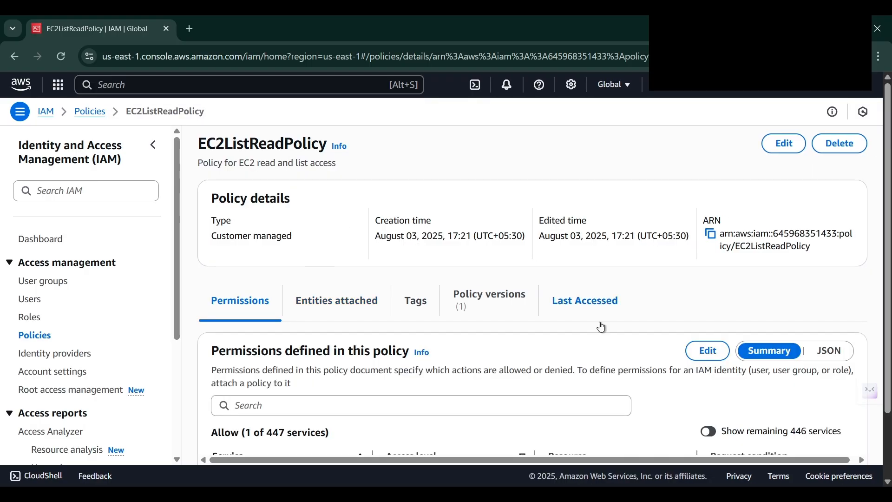
scroll(412, 309, down, 2)
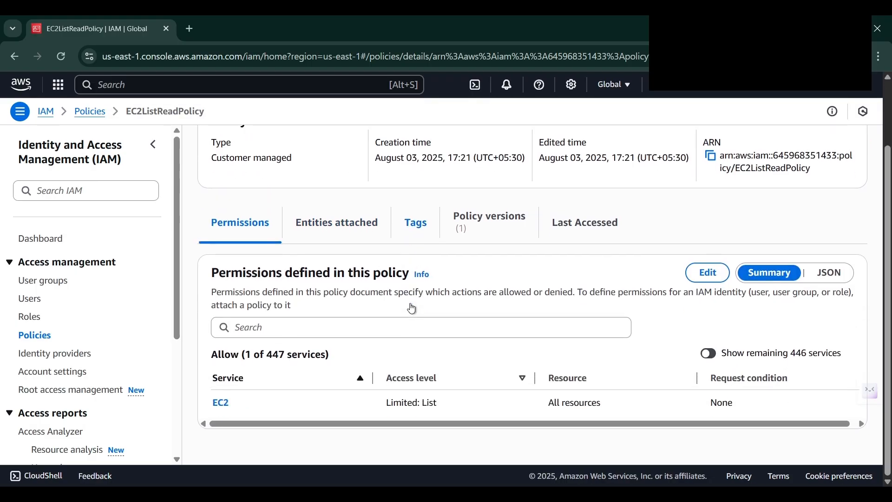
scroll(412, 309, up, 2)
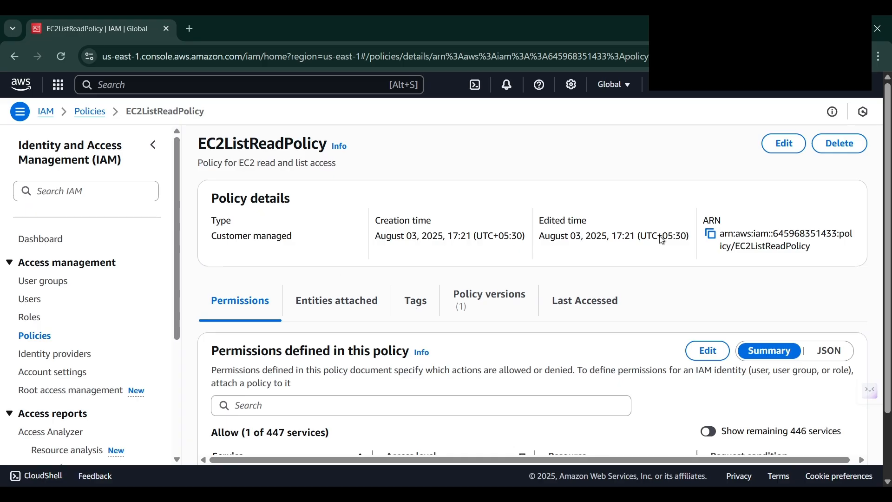
scroll(469, 270, down, 2)
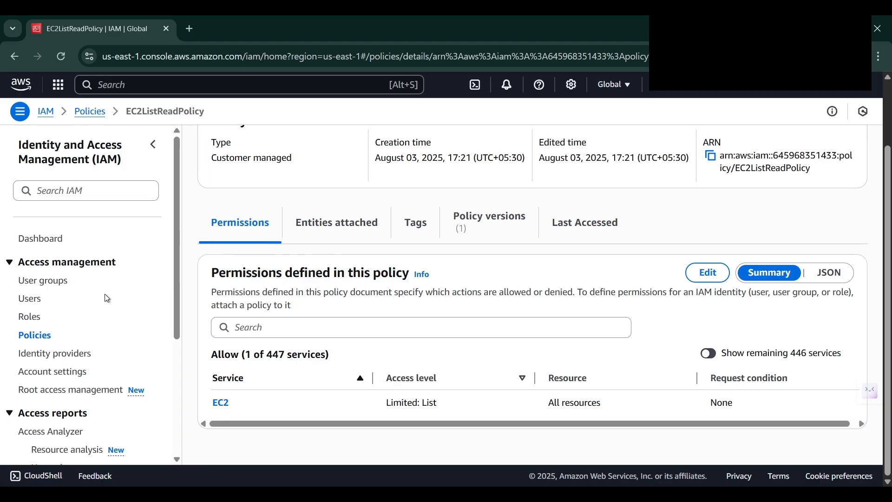
Start a new policy and replace its JSON with a statement allowing 13 S3 actions, from s3:ListBucket to s3:CreateBucket, on arn:aws:s3:::* and arn:aws:s3:::*/*.
click(44, 336)
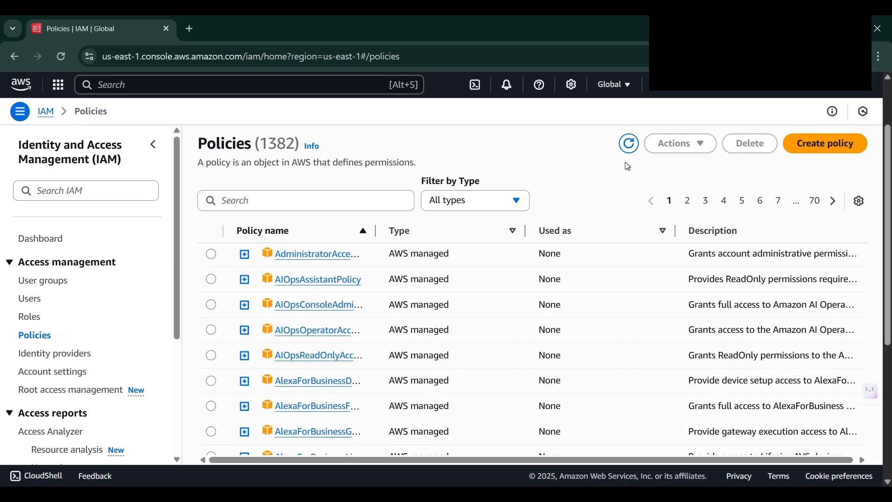
click(824, 148)
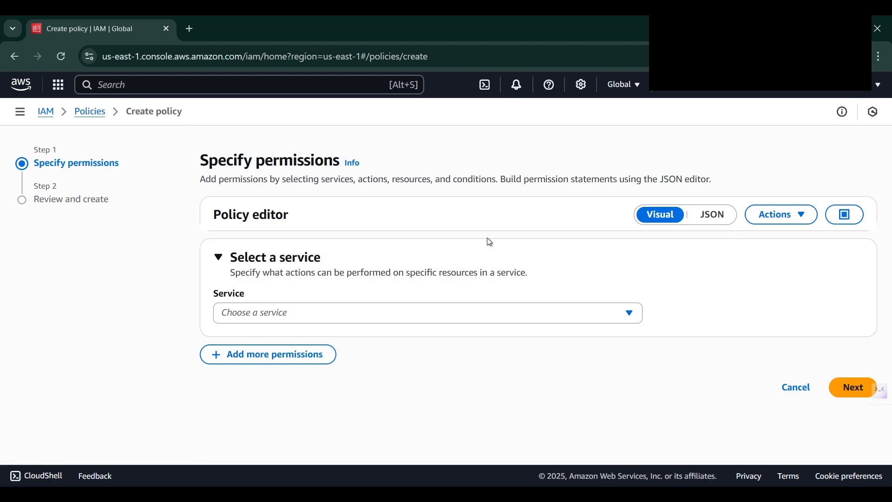
click(723, 215)
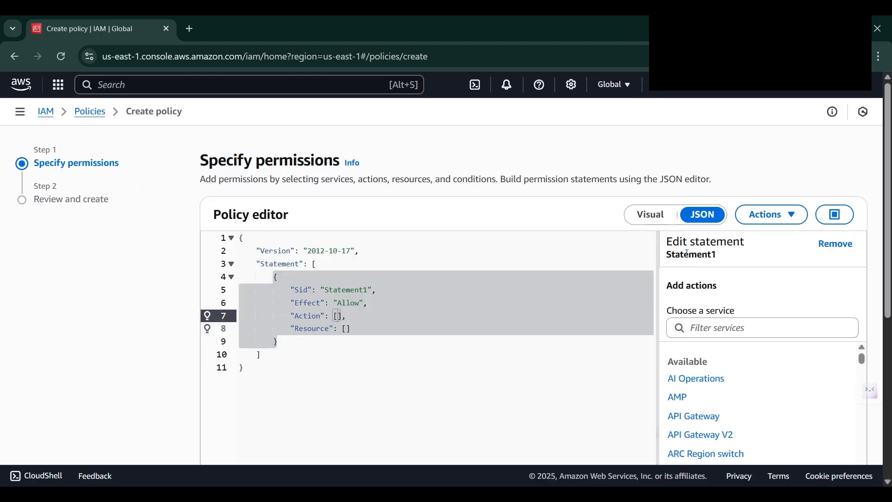
click(374, 265)
key(ctrl+a)
key(ctrl+v)
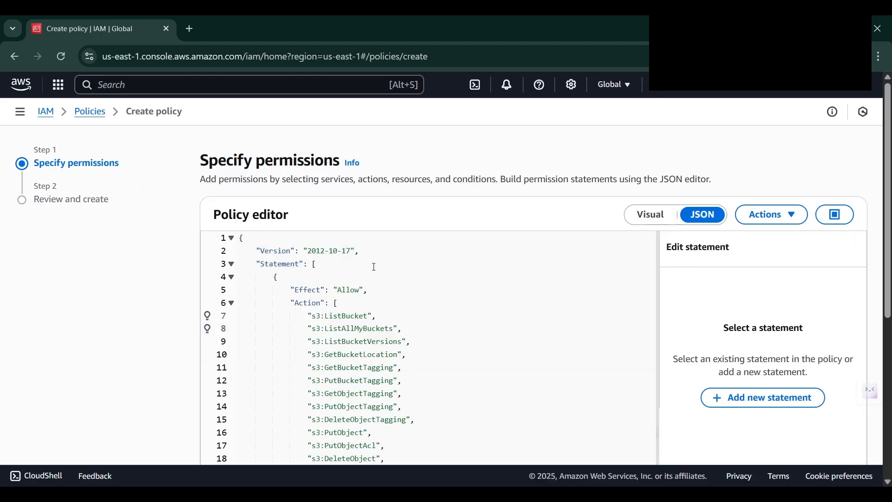
Check the S3 actions and resource ARNs in the policy JSON, highlight the action list, and proceed to the review.
scroll(384, 255, down, 1)
scroll(384, 256, down, 2)
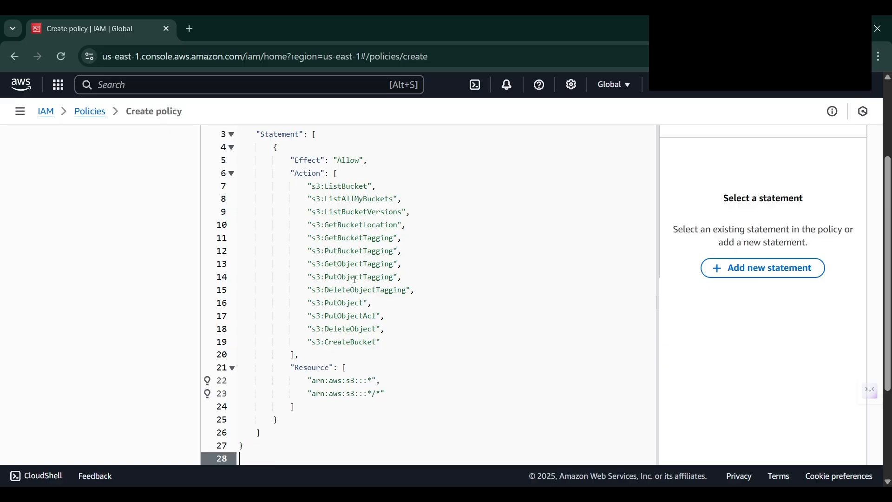
scroll(355, 280, down, 2)
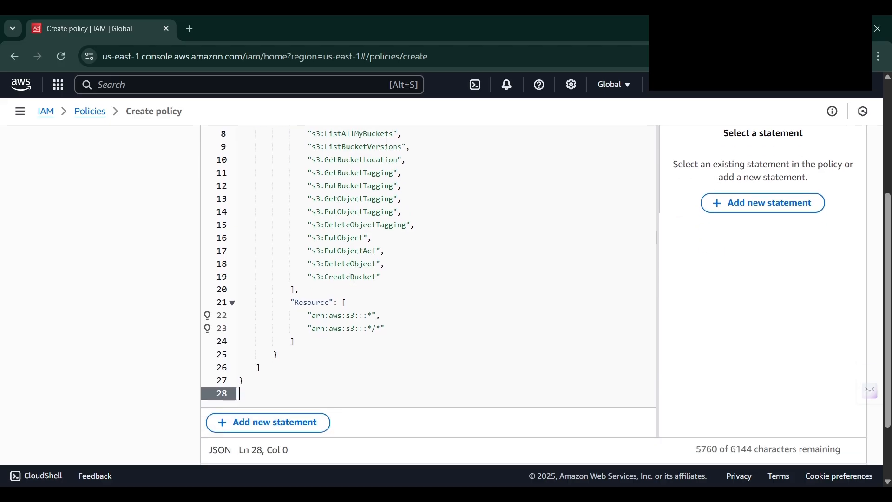
scroll(278, 232, up, 2)
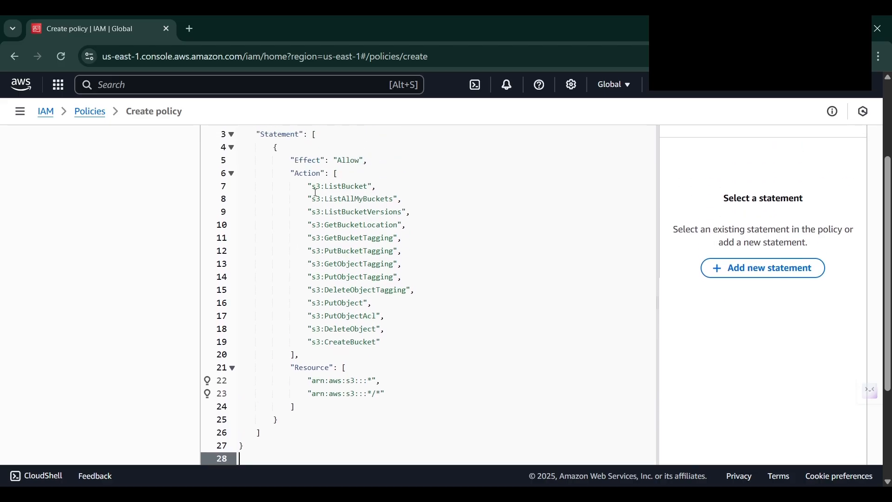
drag(310, 187, 407, 348)
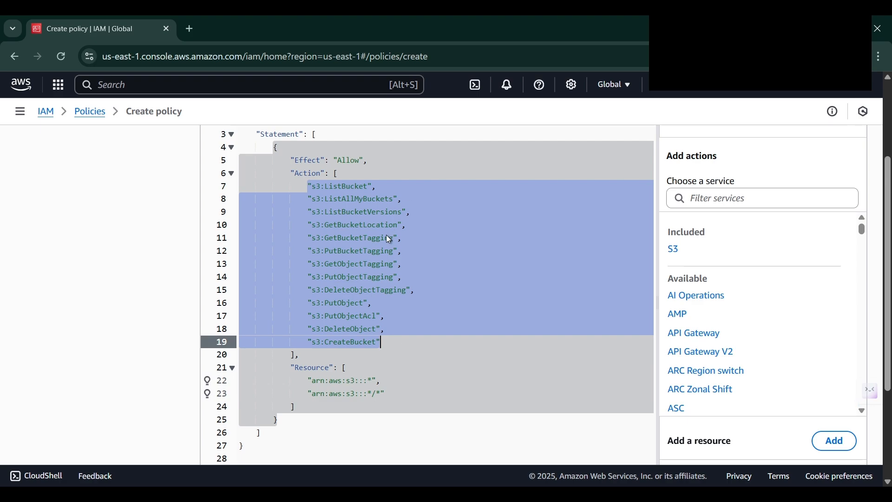
scroll(565, 317, down, 3)
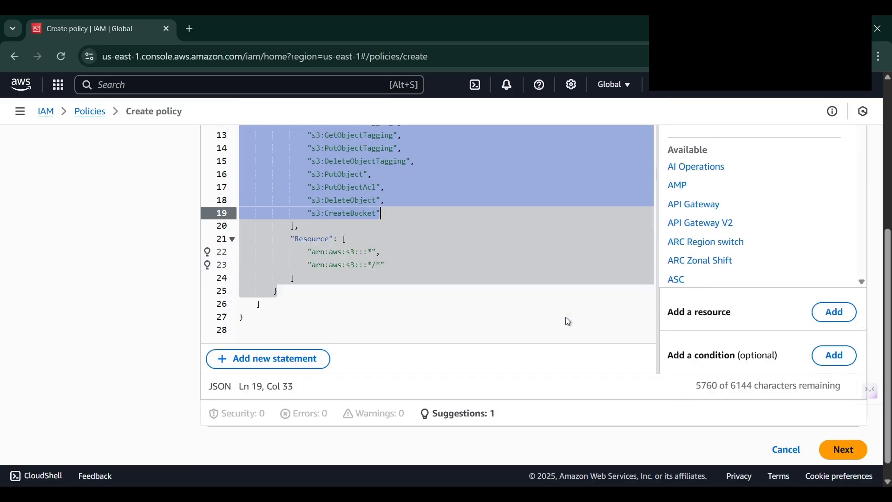
click(846, 430)
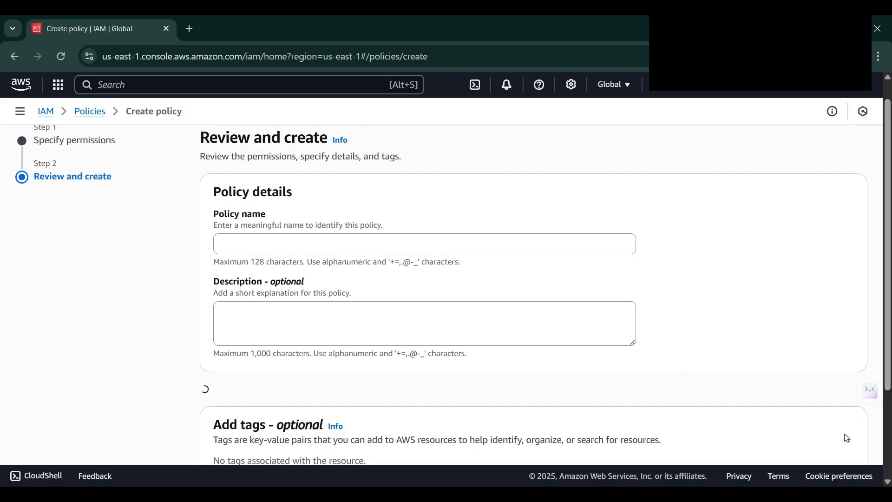
Check the S3 permissions summary, name the policy S3ListTagWritePolicy and enter the description "Policy for S3 list, tagging, and write access".
scroll(435, 215, down, 4)
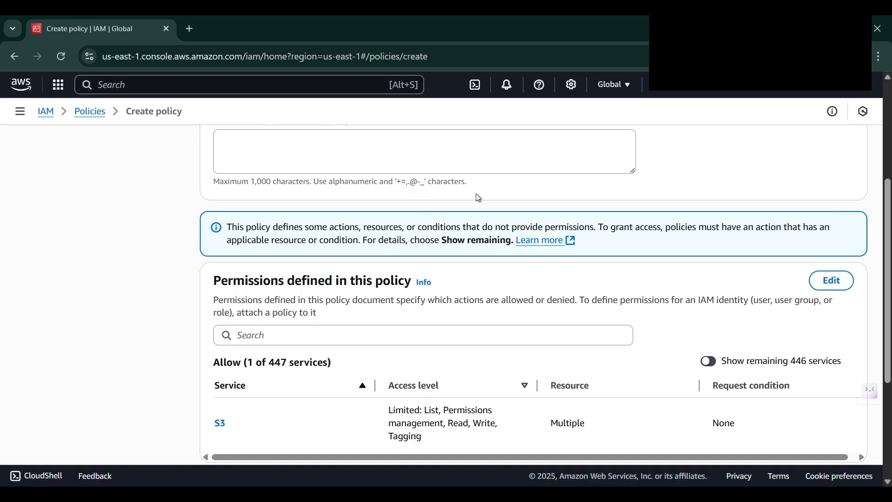
scroll(419, 146, up, 3)
click(305, 204)
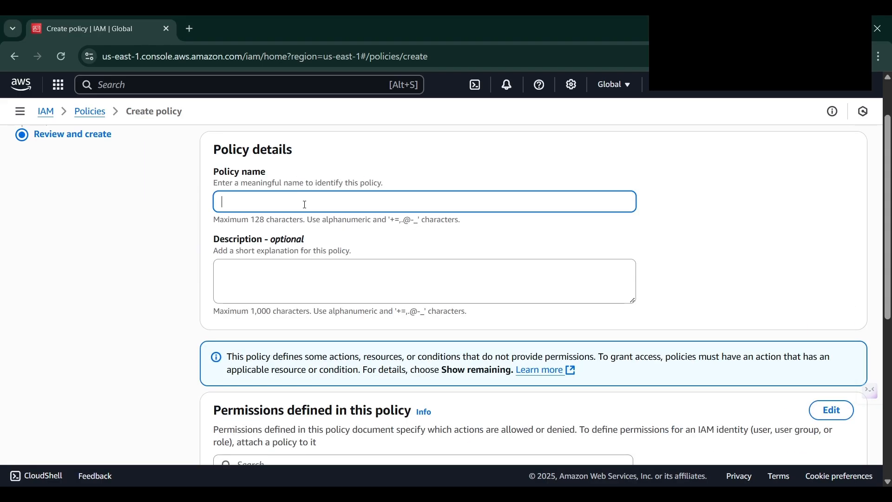
text(S3ListTagWritePolicy)
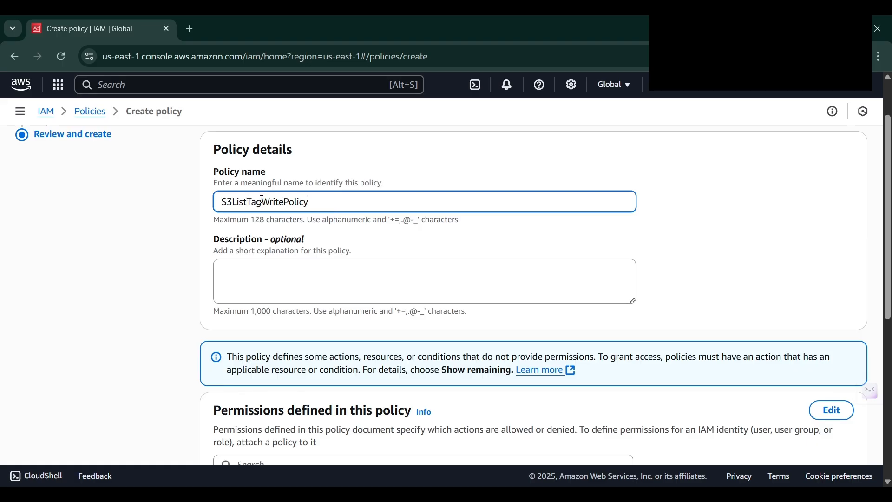
key(alt+Tab)
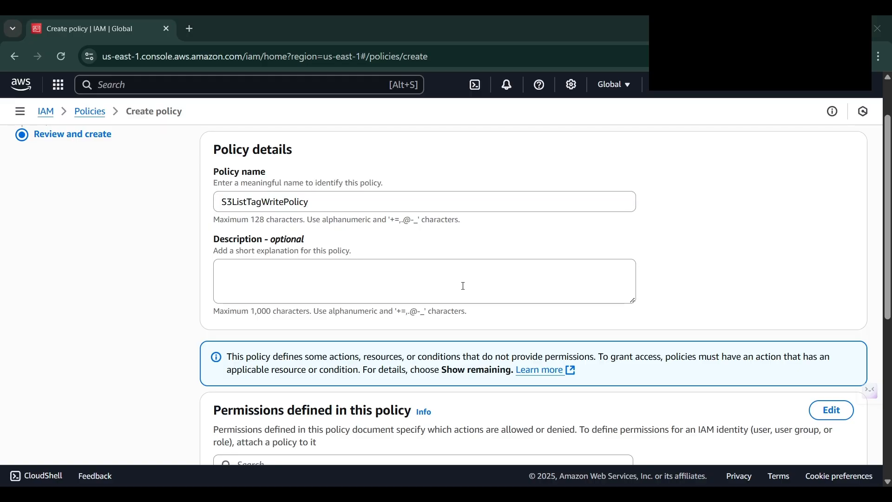
key(alt+Tab)
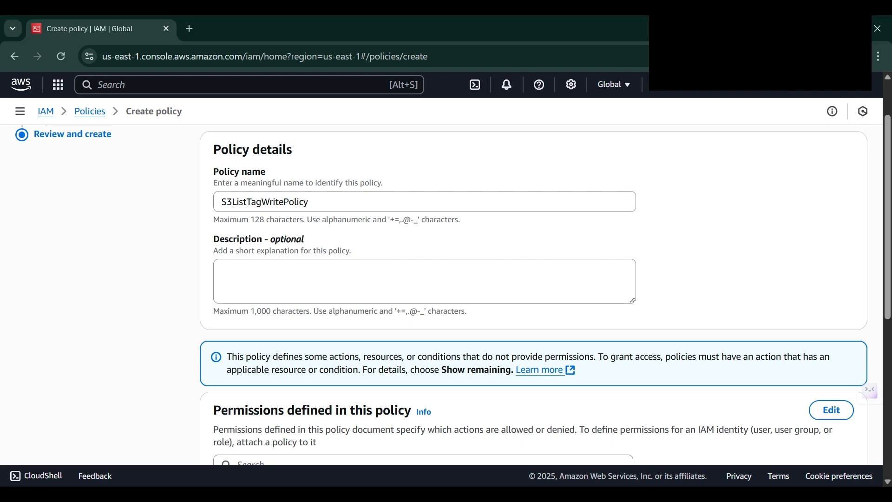
click(371, 286)
text(Policy for S3 list, tagging, and write access)
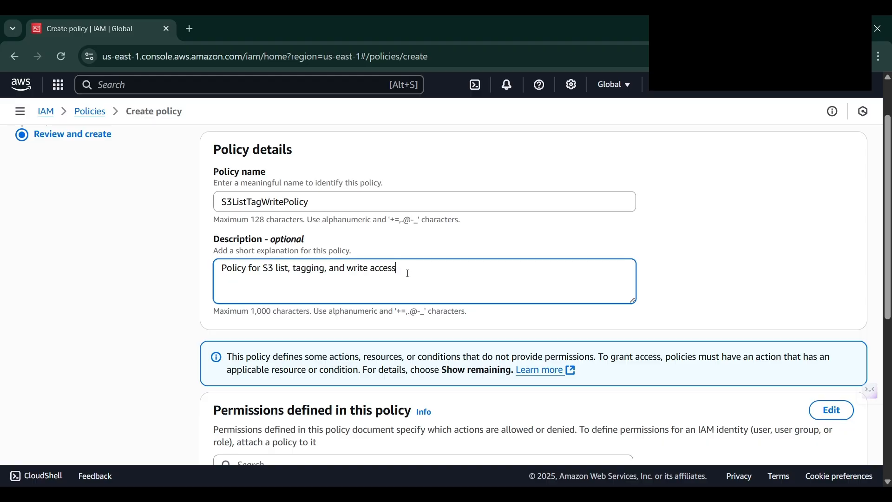
Create the S3 policy without adding tags and copy its name from the success notification.
scroll(787, 339, down, 5)
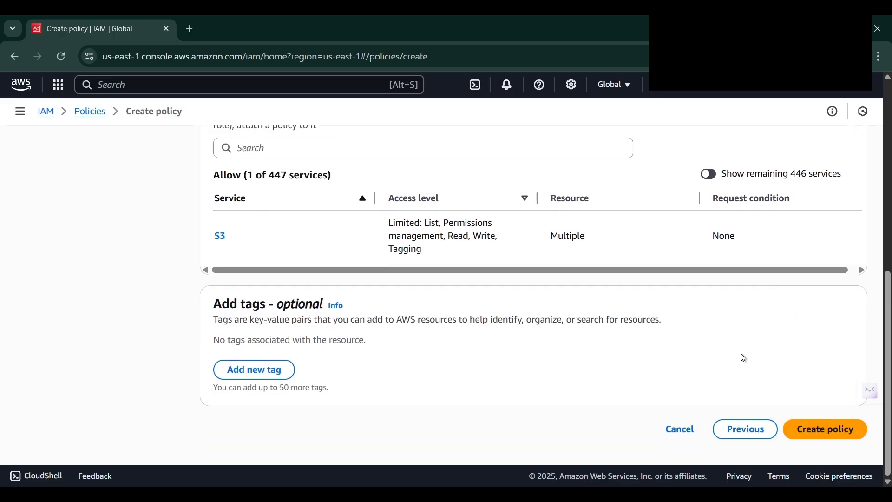
click(822, 431)
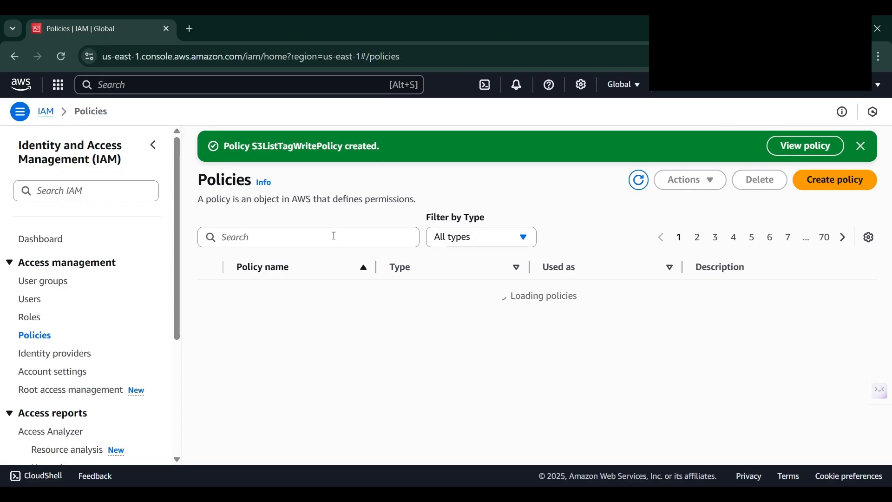
double_click(315, 146)
key(ctrl+c)
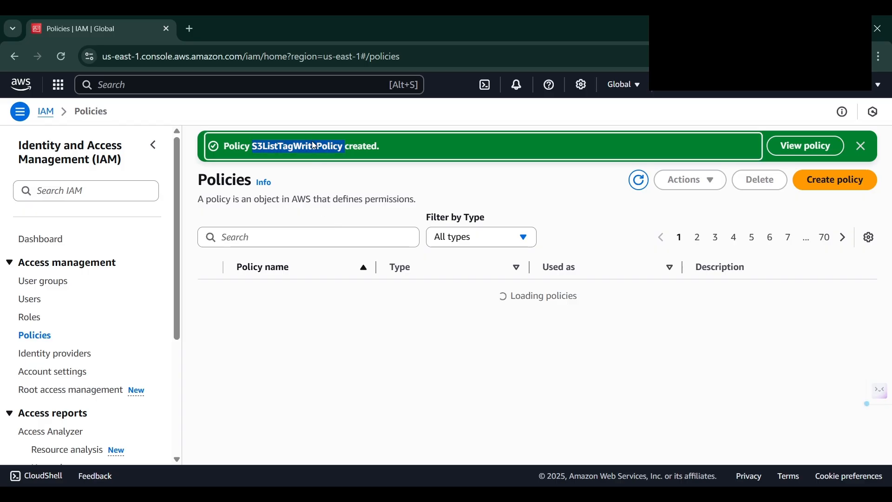
Refresh the policies list, dismiss the creation notification, and search for S3ListTagWritePolicy by its copied name.
click(259, 233)
click(638, 181)
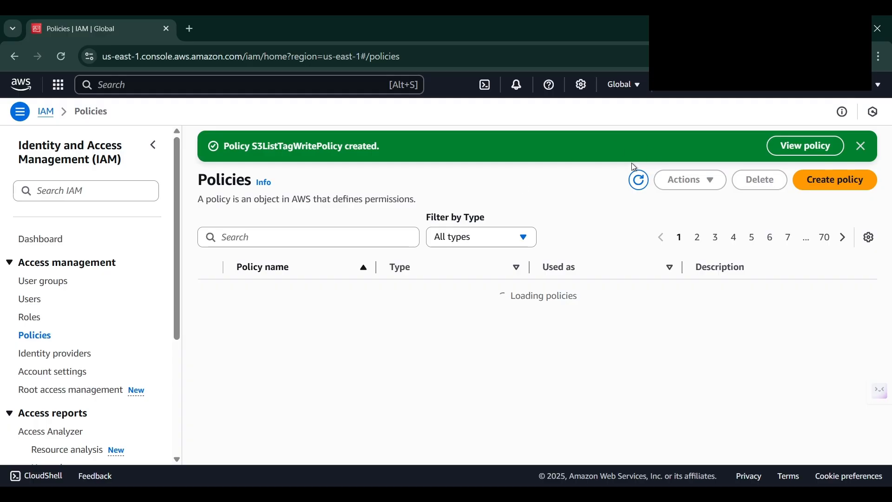
click(326, 229)
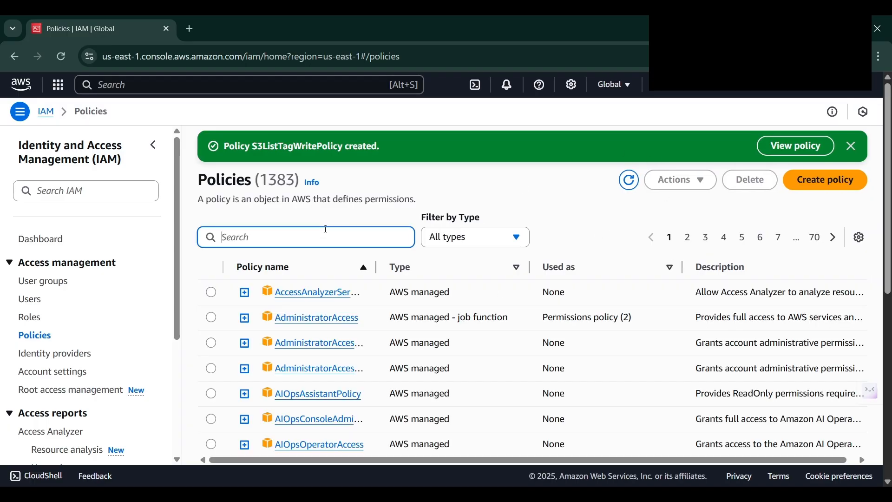
key(ctrl+v)
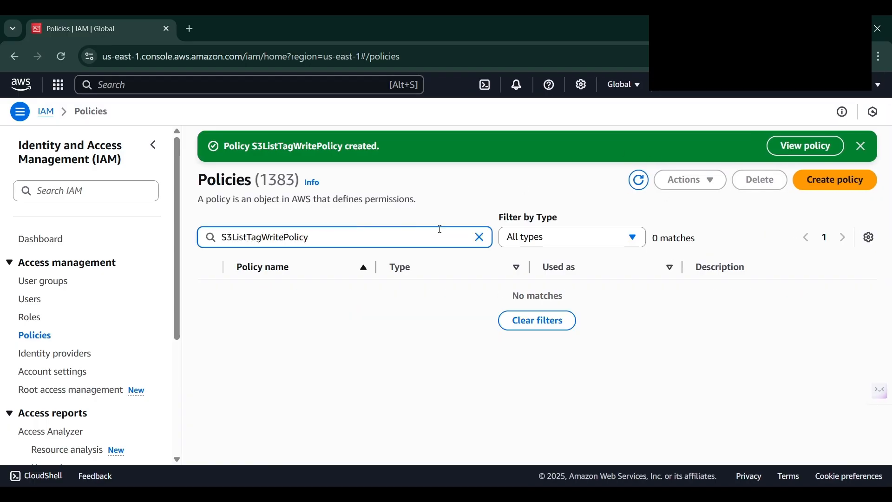
click(639, 181)
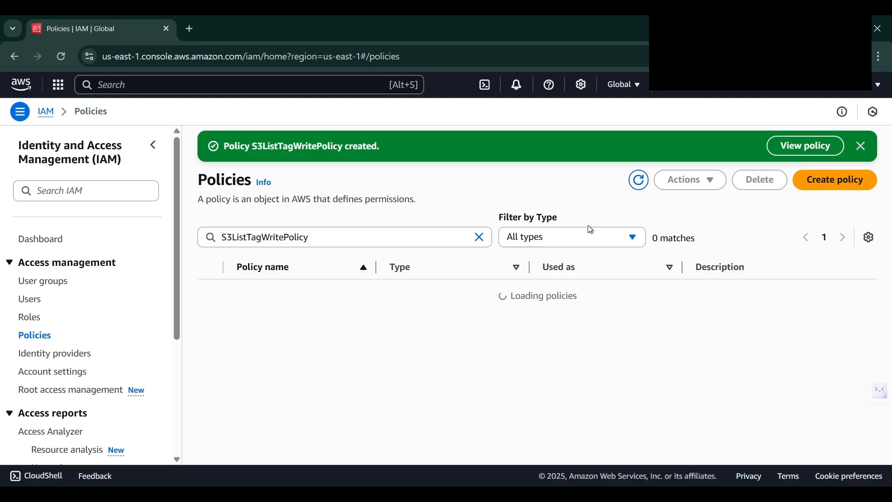
click(865, 151)
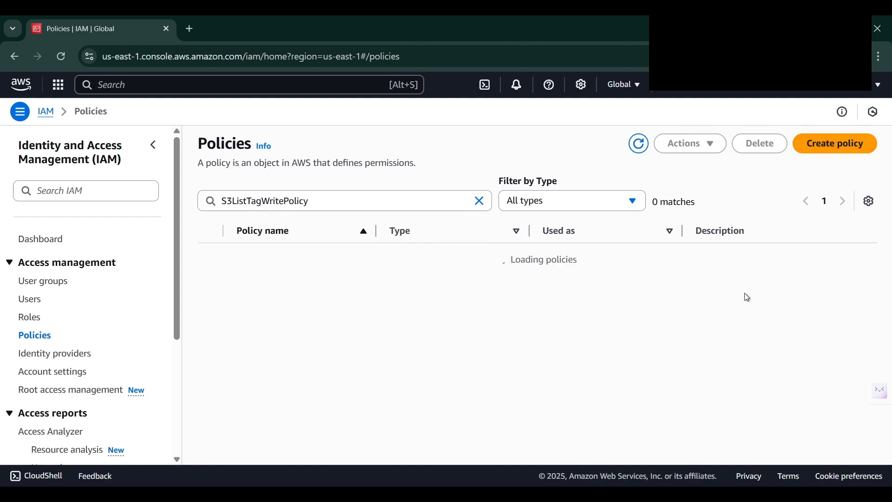
click(331, 205)
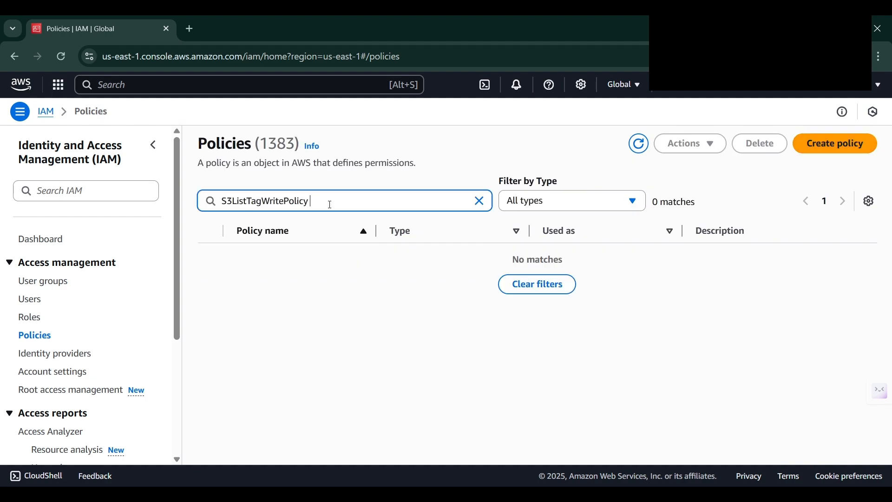
key(Return)
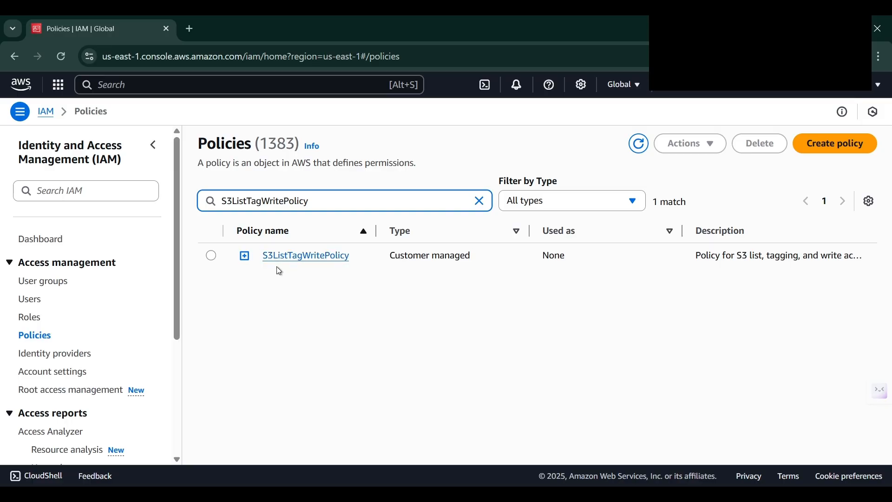
Open S3ListTagWritePolicy and examine its details and its permissions in JSON form.
click(309, 256)
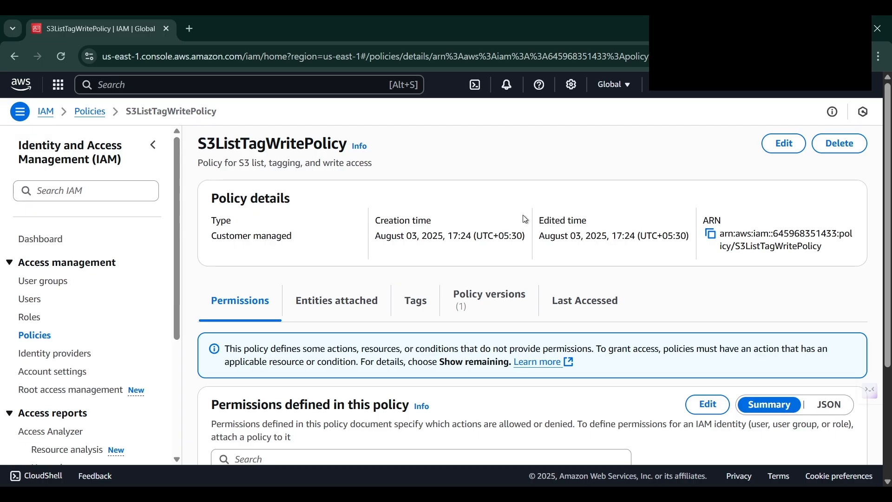
scroll(526, 219, down, 3)
click(827, 246)
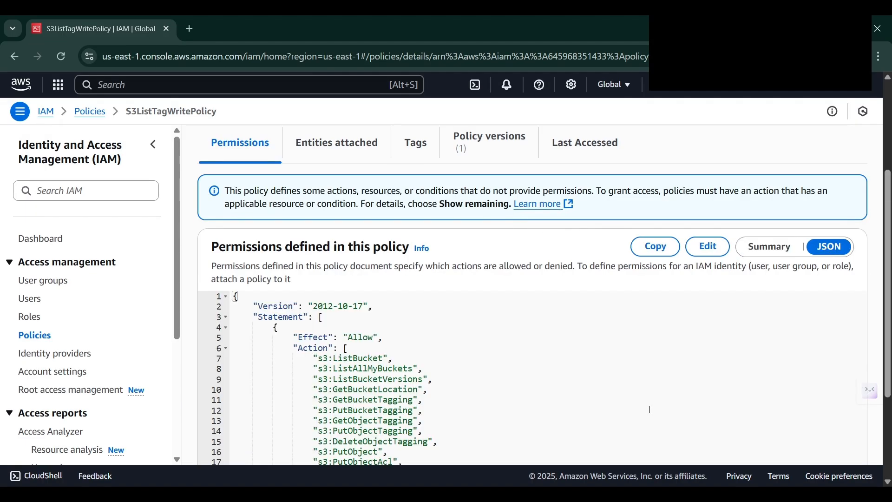
scroll(476, 348, down, 3)
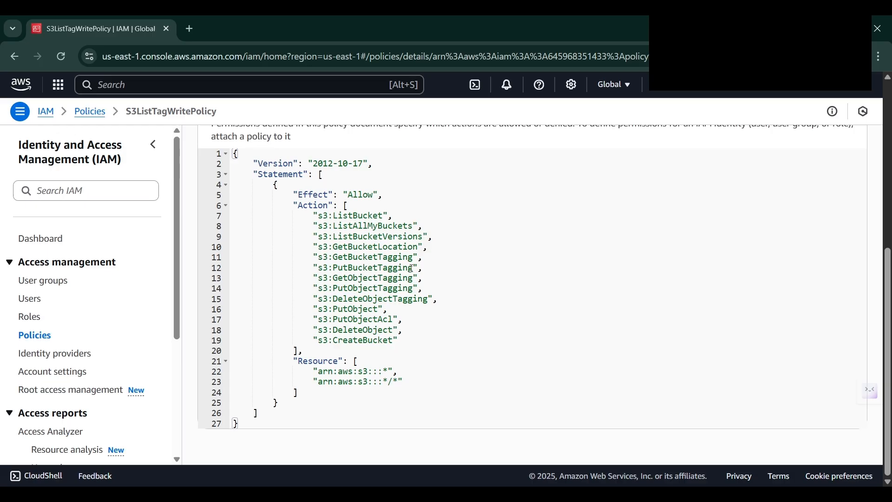
scroll(431, 290, up, 4)
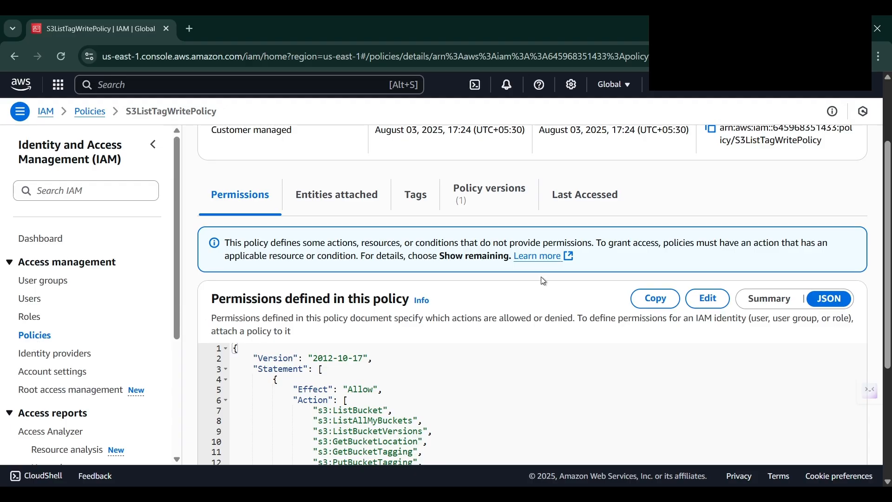
scroll(543, 280, up, 2)
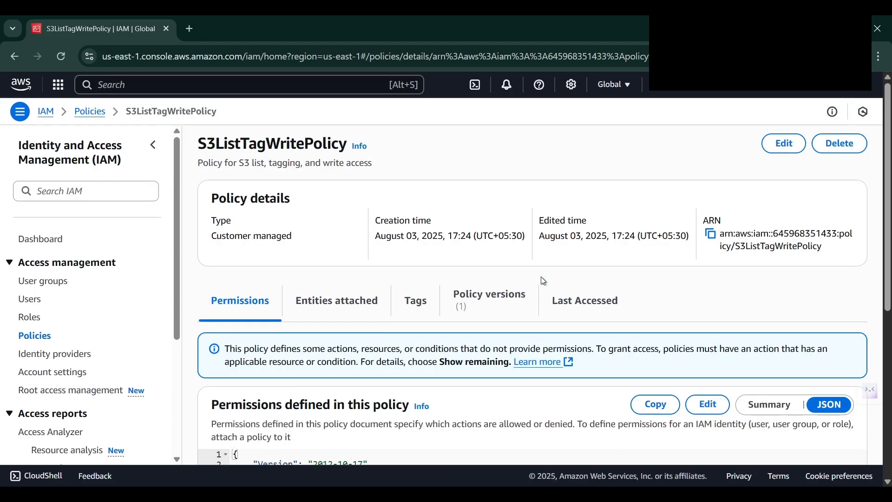
Start another new policy and replace its JSON with a statement allowing DynamoDB actions, beginning with dynamodb:ListTables and dynamodb:DescribeTable.
click(31, 337)
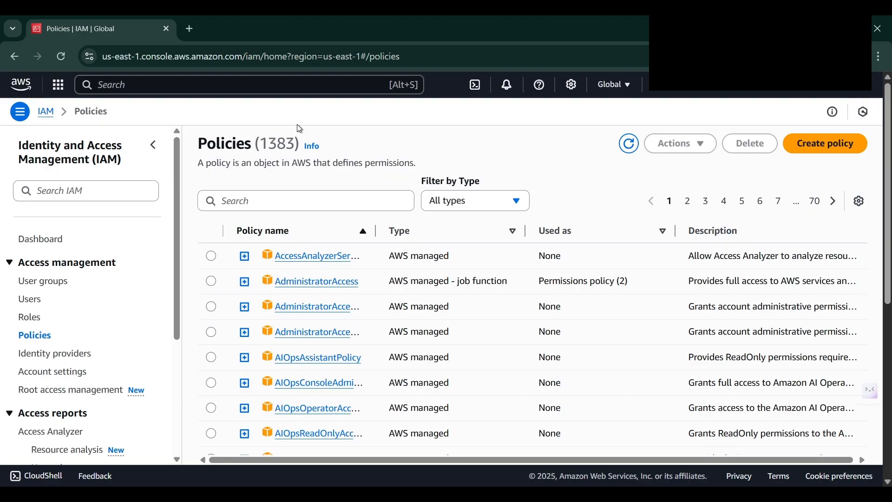
click(818, 148)
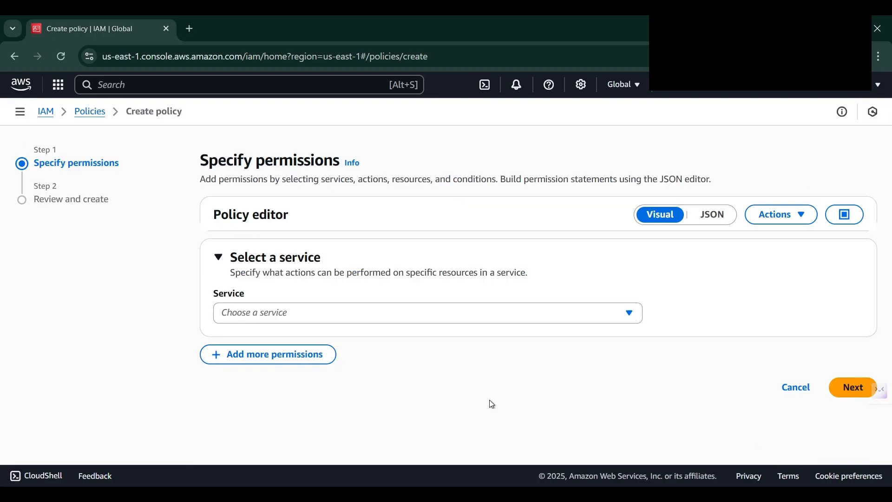
click(729, 220)
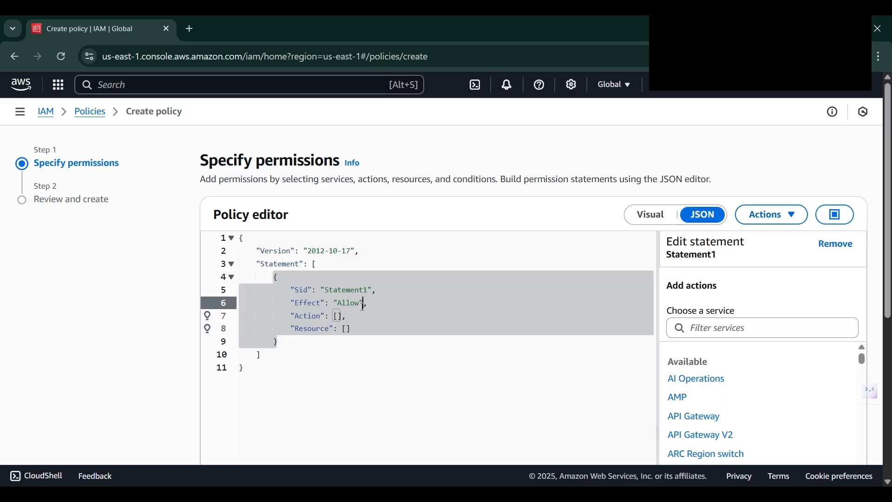
key(ctrl+a)
key(ctrl+v)
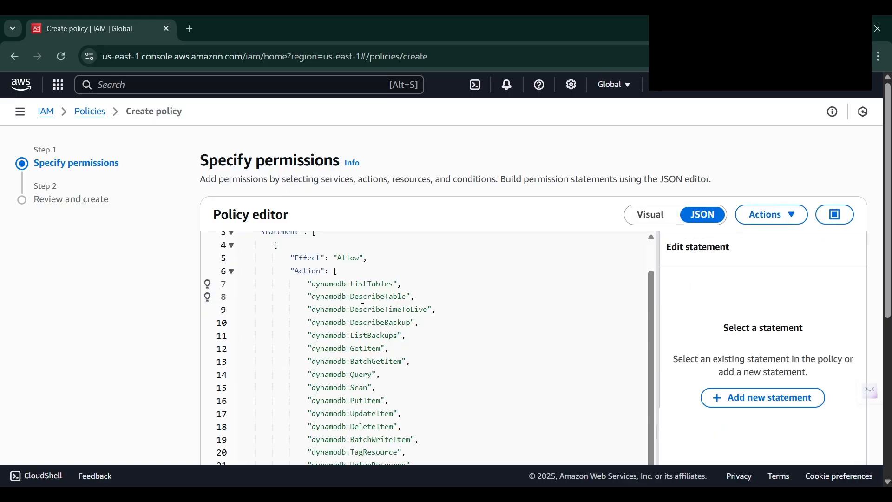
Review the DynamoDB policy's JSON actions and its table and index resources, and proceed to the review stage.
scroll(363, 307, down, 6)
scroll(363, 308, up, 4)
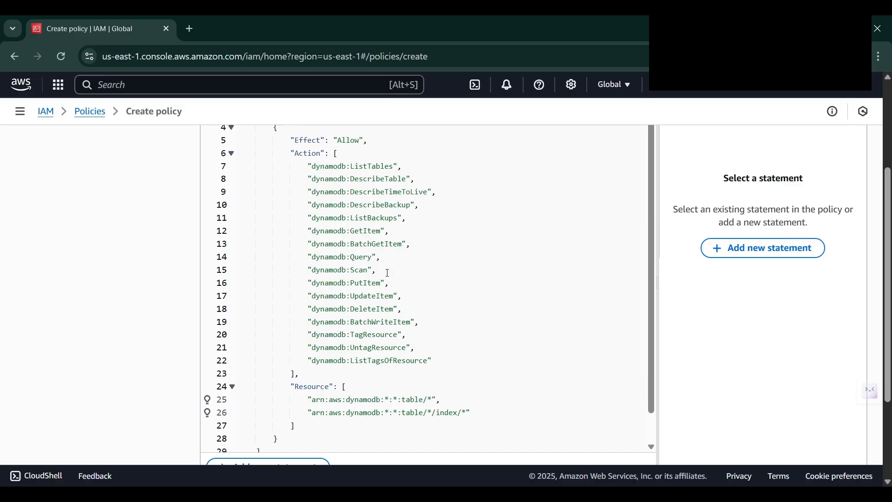
key(alt)
key(alt+Tab)
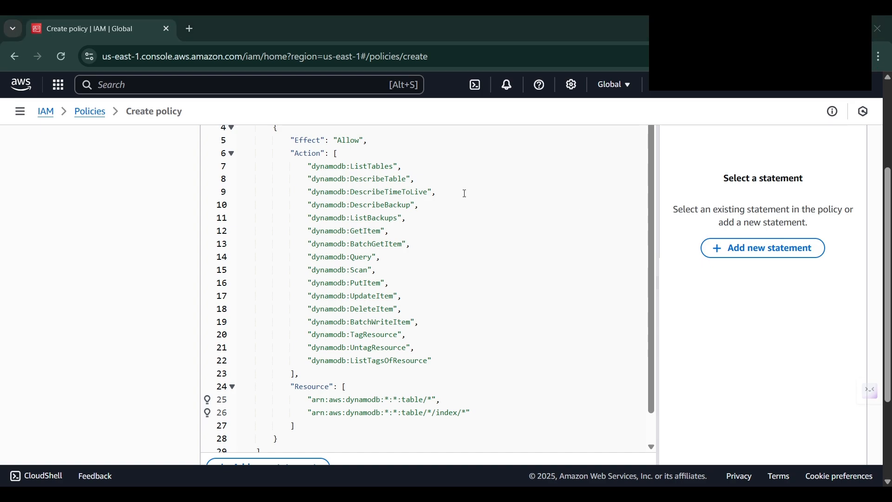
scroll(790, 311, down, 3)
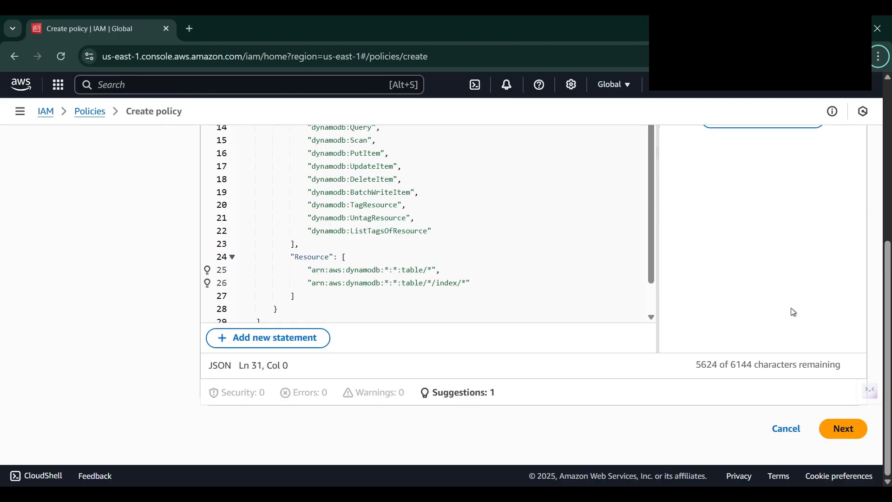
click(842, 429)
Name the policy DynamoDBListReadTagWritePolicy and describe it as "Policy for DynamoDB list, read, tagging, and write access".
scroll(328, 190, down, 3)
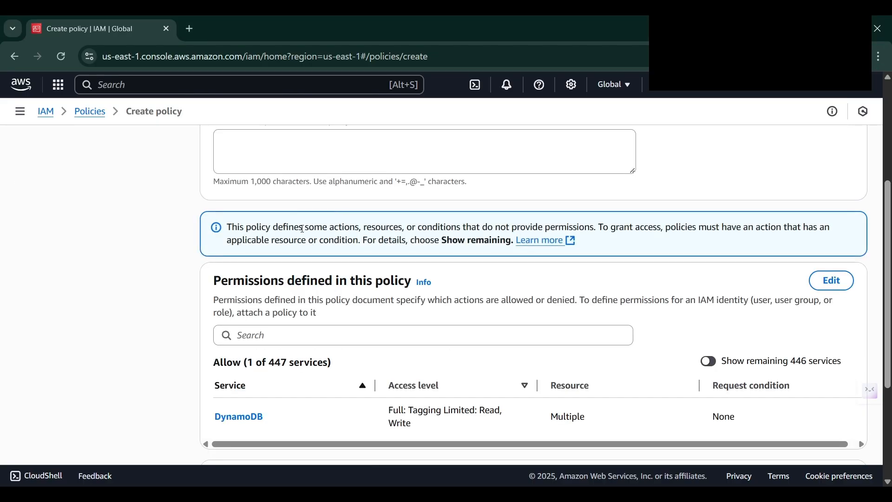
scroll(279, 186, up, 3)
click(248, 268)
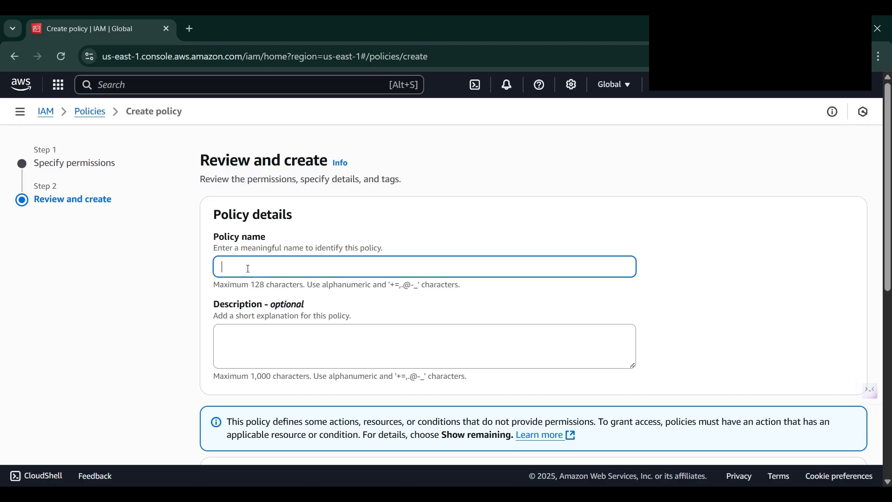
text(DynamoDBListReadTagWritePolicy)
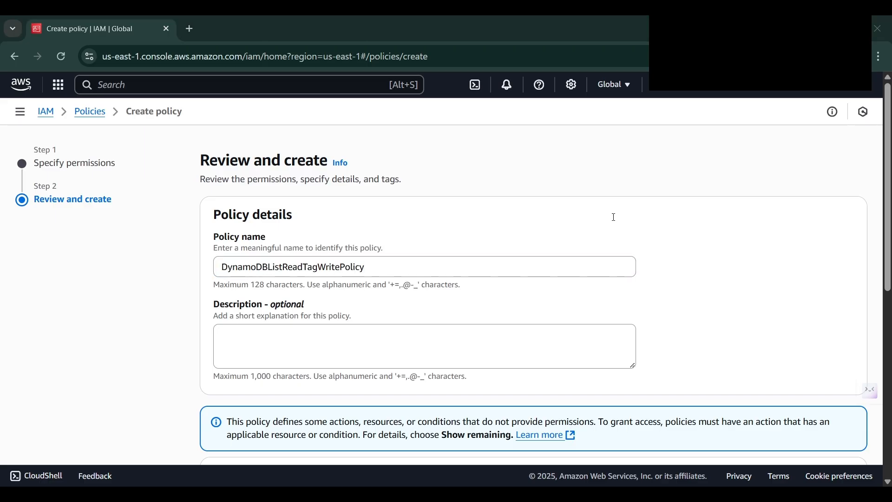
click(344, 339)
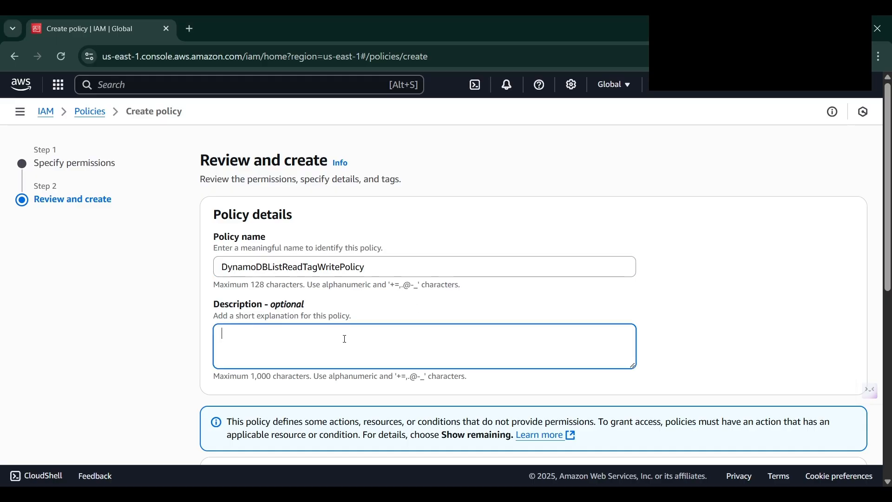
text(Policy for DynamoDB list, read, tagging, and write access)
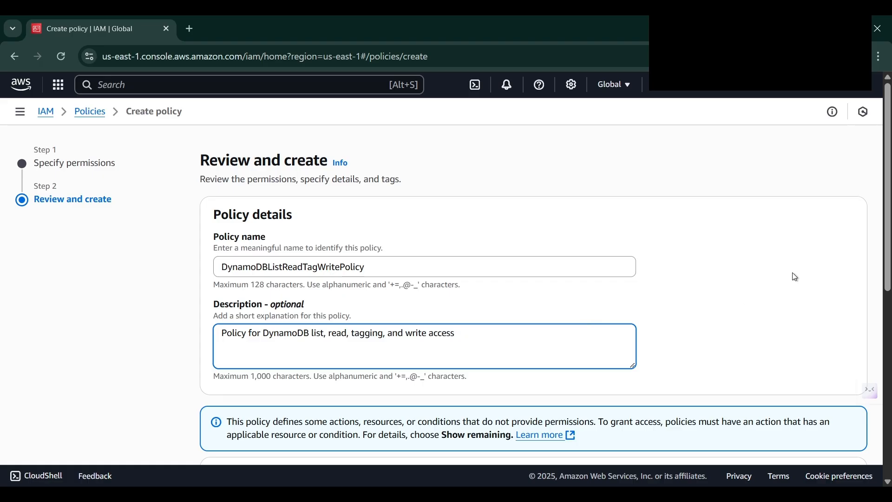
Check the DynamoDB permissions summary and create the policy without adding tags.
scroll(794, 276, down, 3)
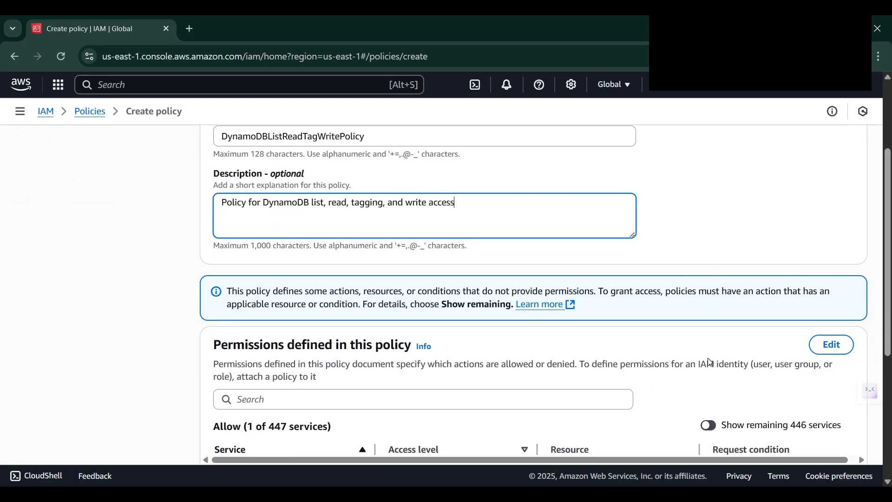
scroll(708, 361, down, 5)
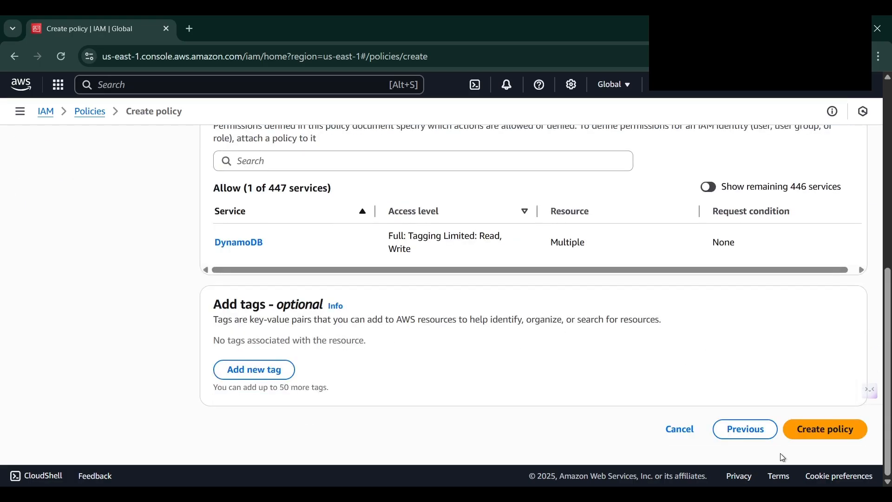
click(823, 434)
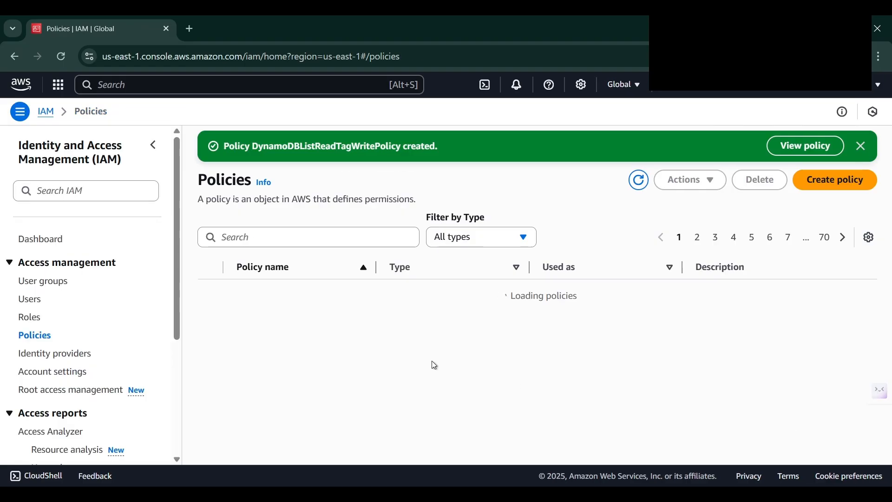
Copy the new policy's name from the success notification and search the policies list for DynamoDBListReadTagWritePolicy.
drag(401, 148, 255, 146)
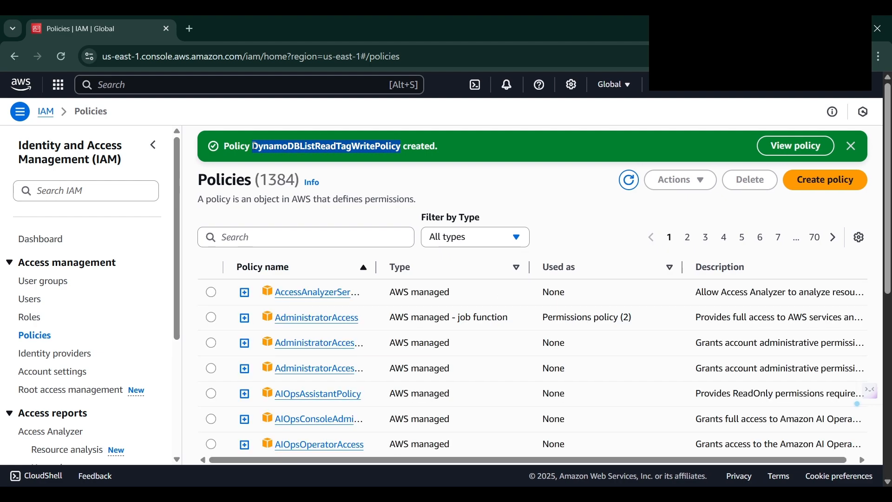
click(280, 237)
text(DynamoDBListReadTagWritePolicy)
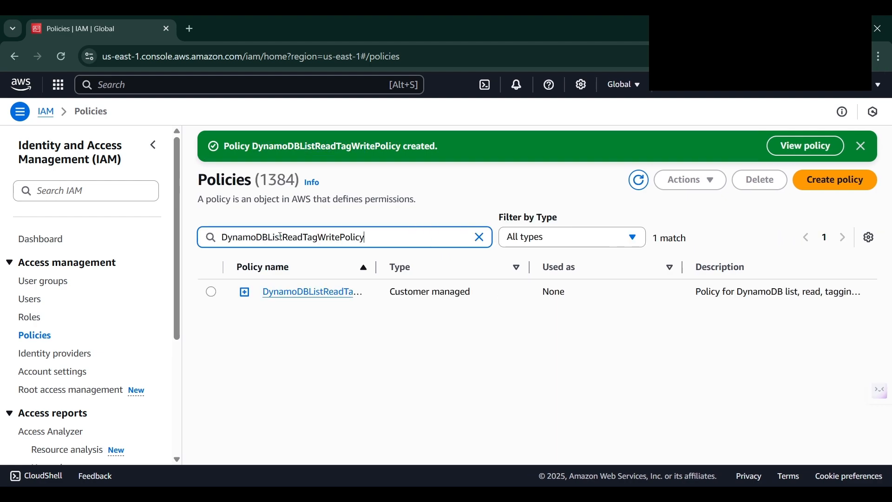